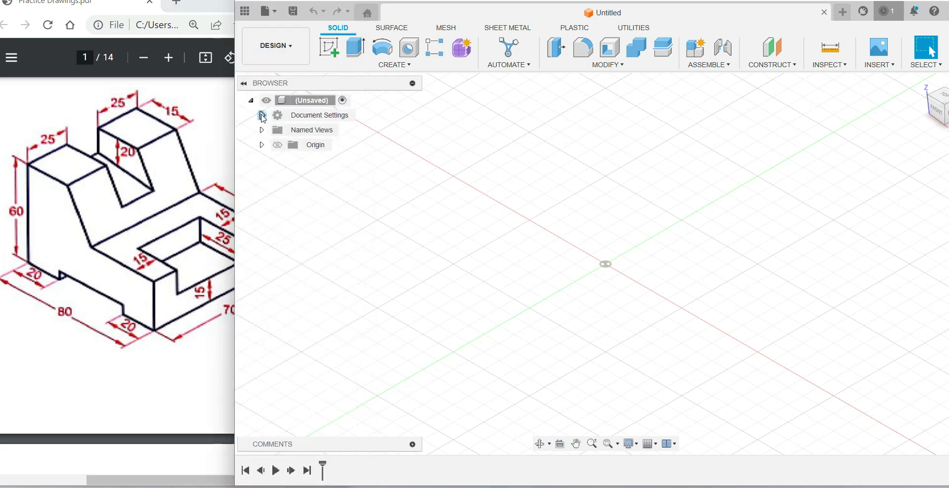
Expand the document settings to check the units and make the origin planes visible.
click(262, 116)
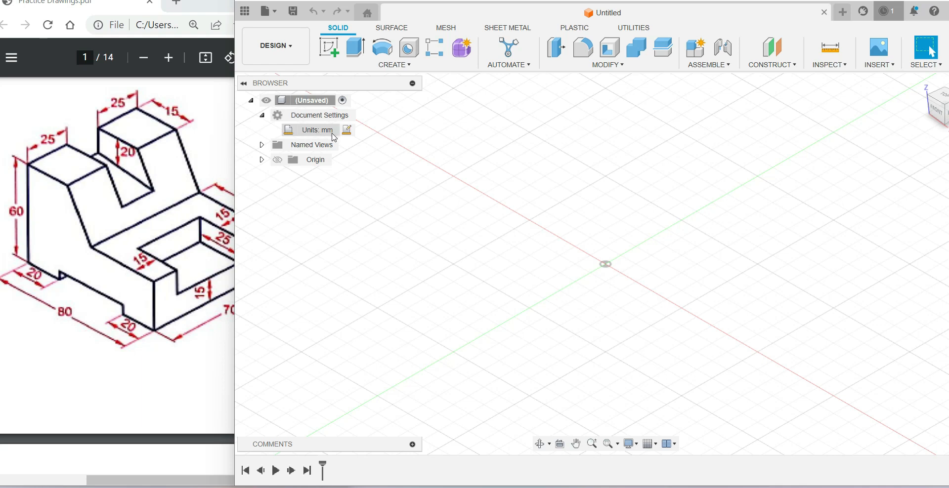
click(283, 162)
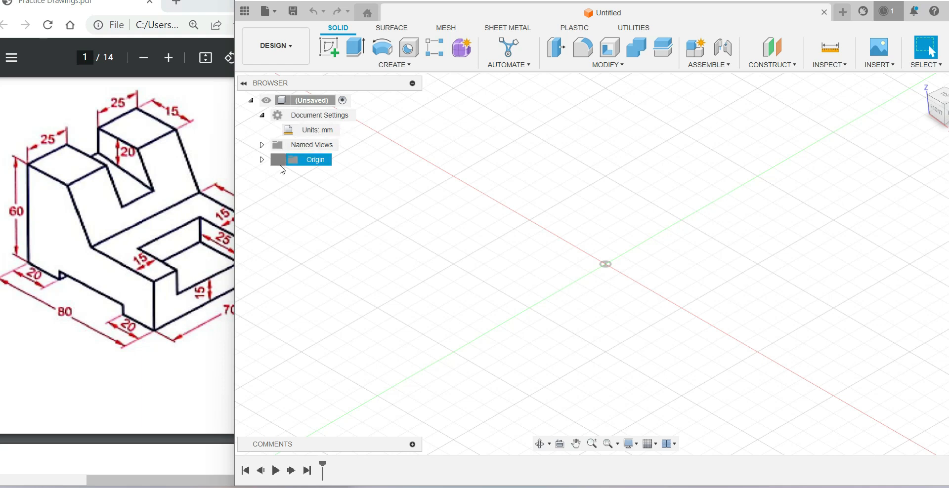
click(278, 160)
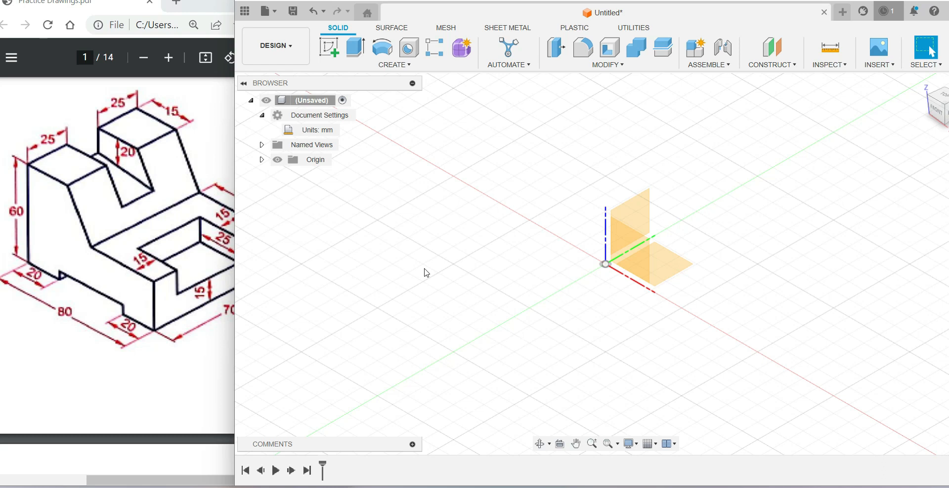
Sketch an 80 mm wide by 70 mm high rectangle on the XY plane, starting at the origin and extending toward negative X.
click(669, 268)
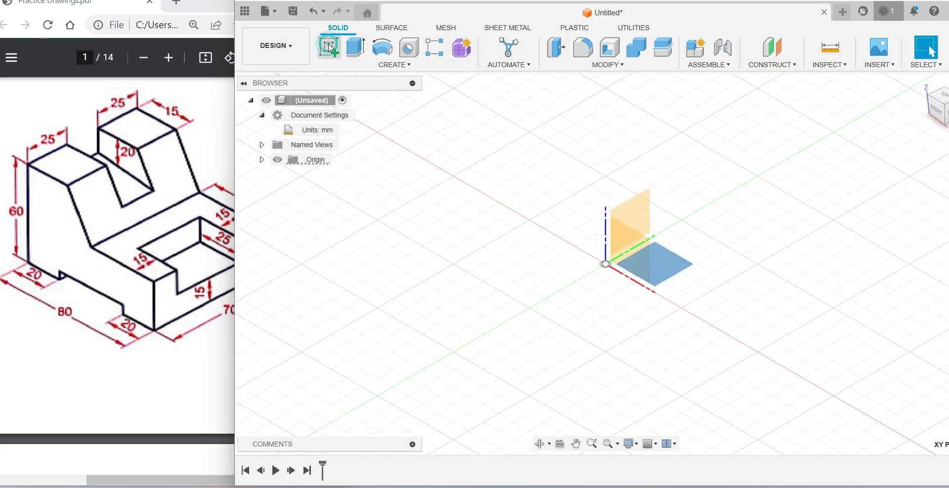
click(329, 43)
key(r)
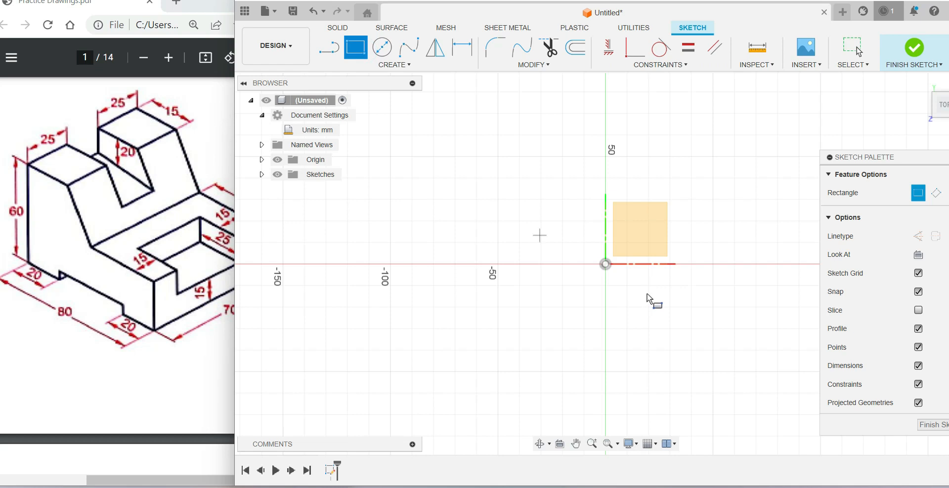
click(606, 265)
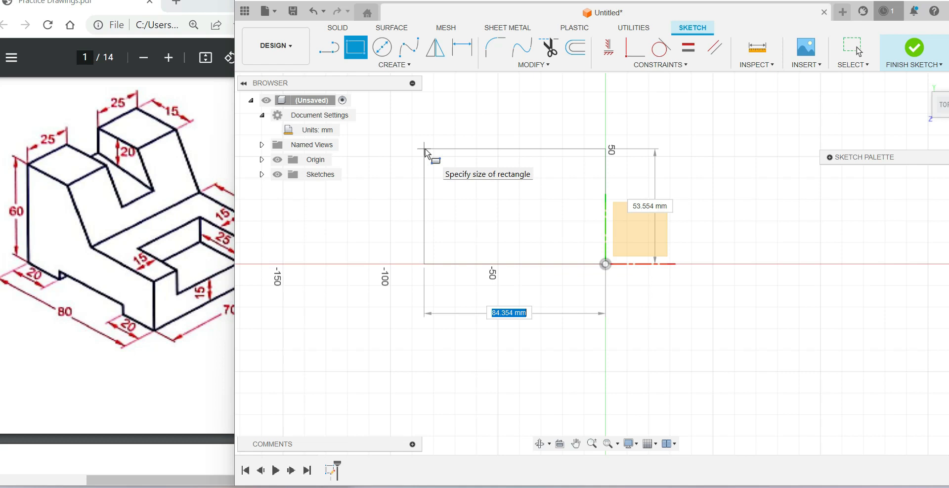
text(80)
key(Tab)
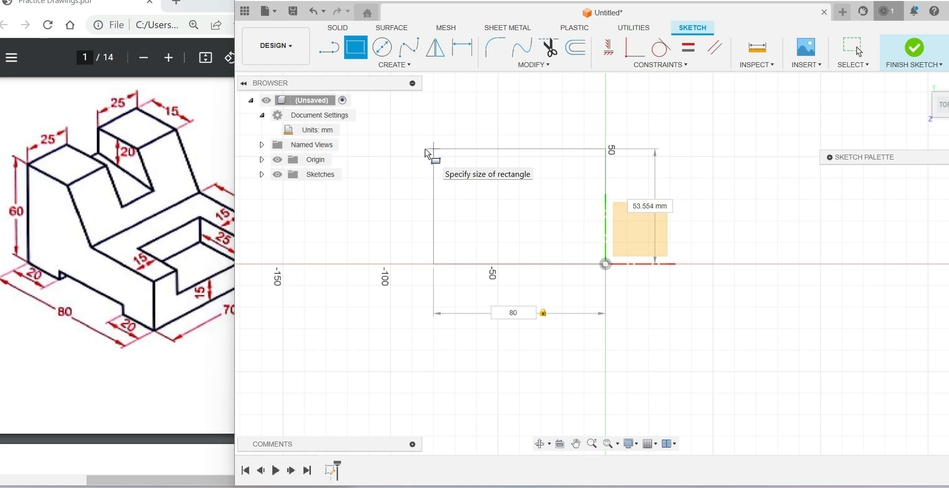
text(70)
key(Tab)
key(Tab)
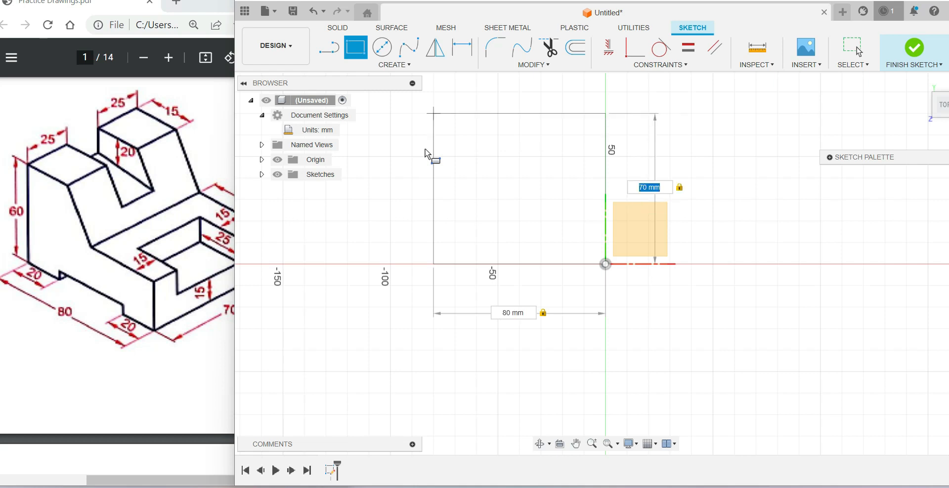
key(Return)
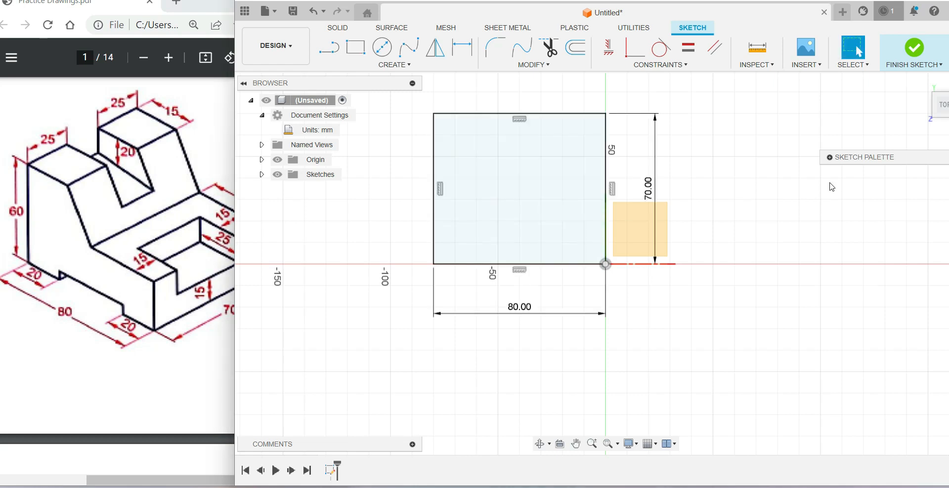
click(899, 55)
Extrude the rectangle 30 mm upward as a new body.
click(352, 48)
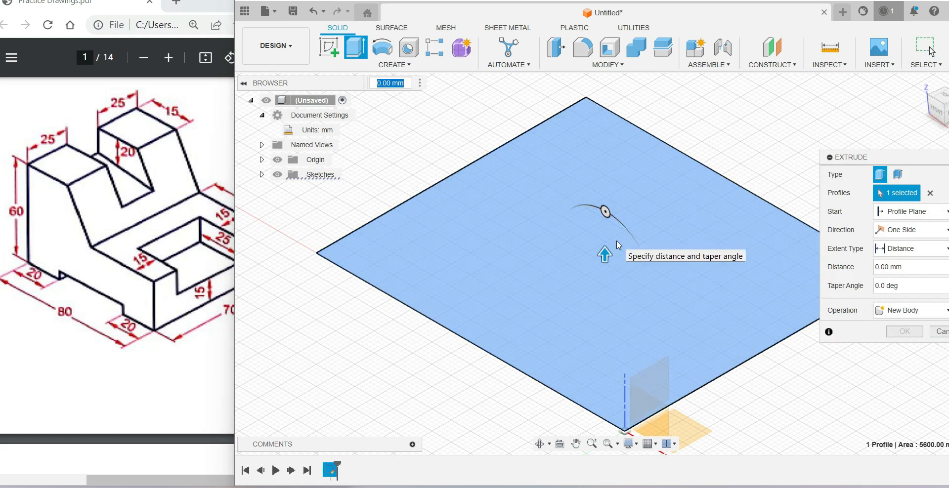
text(30)
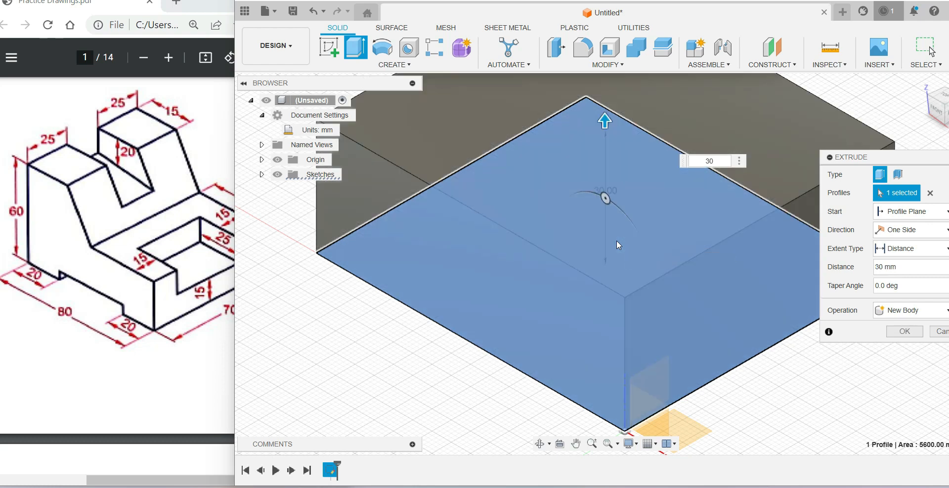
key(Return)
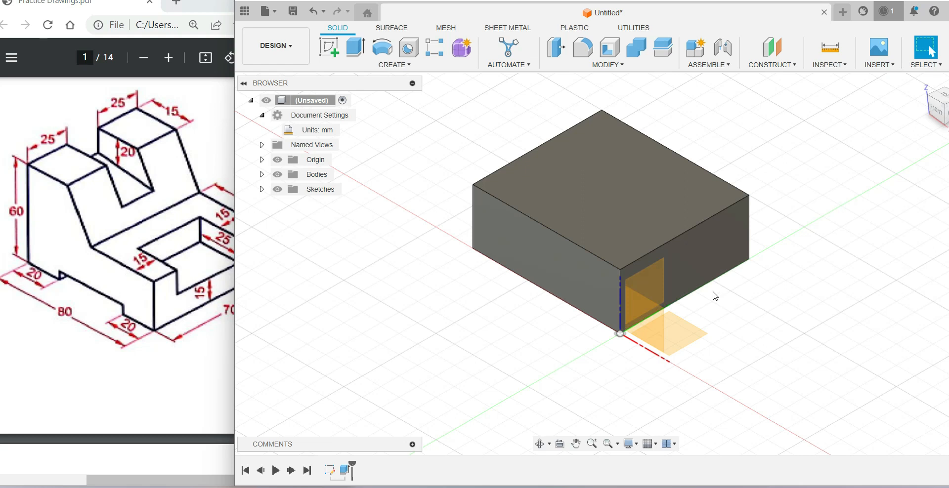
On the block's 80 mm long front face, sketch a 40 × 5 mm rectangle sitting on the bottom edge.
click(128, 363)
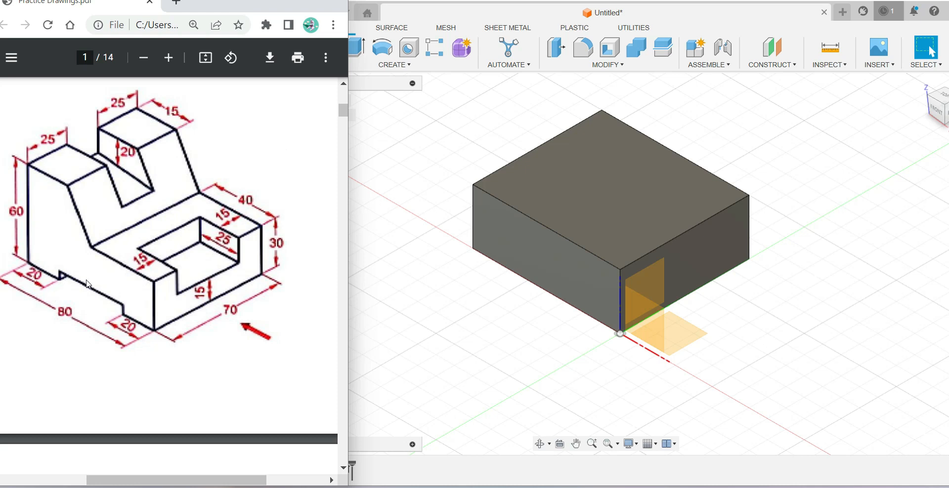
click(514, 225)
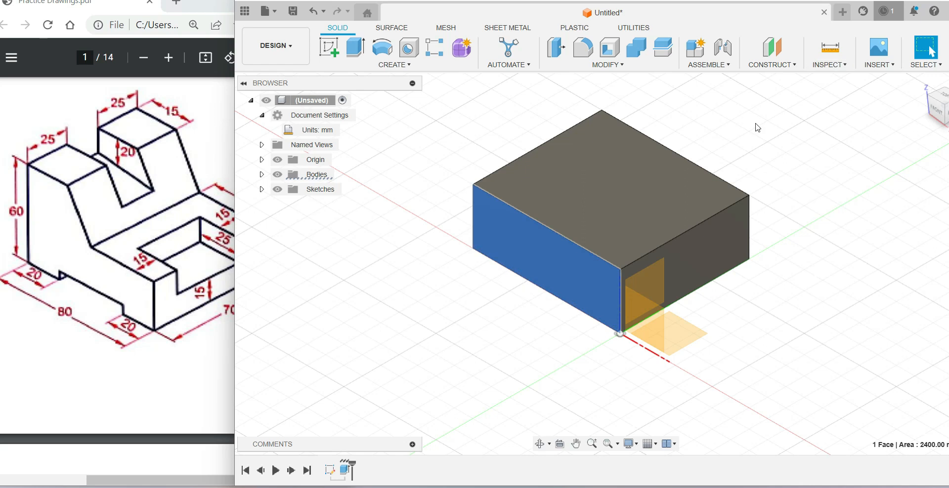
click(330, 52)
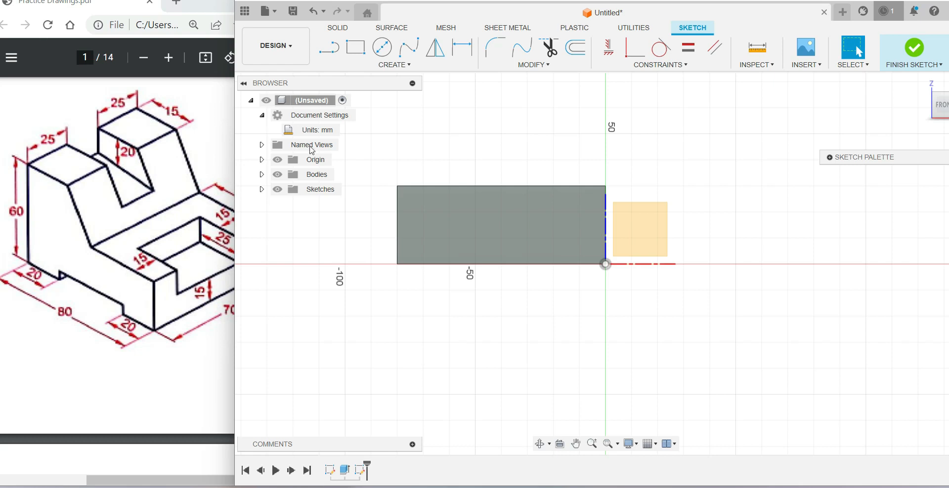
click(356, 48)
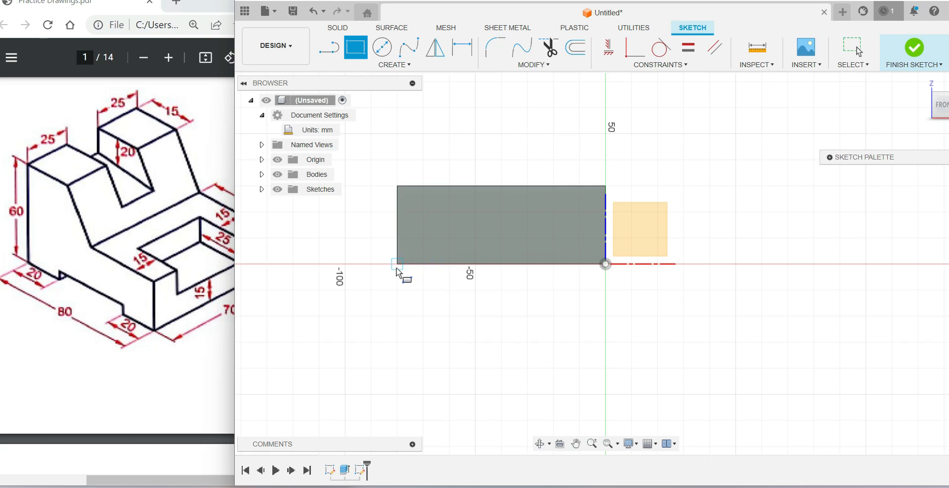
click(429, 264)
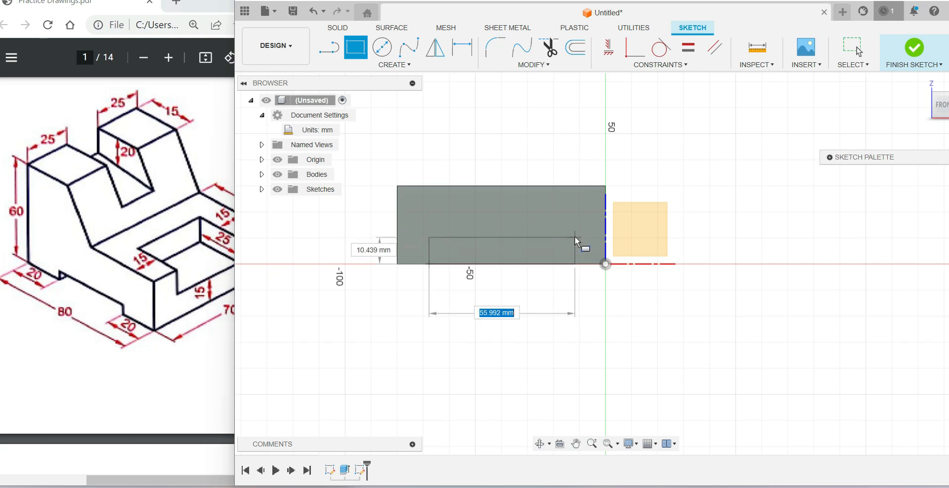
text(40)
key(Tab)
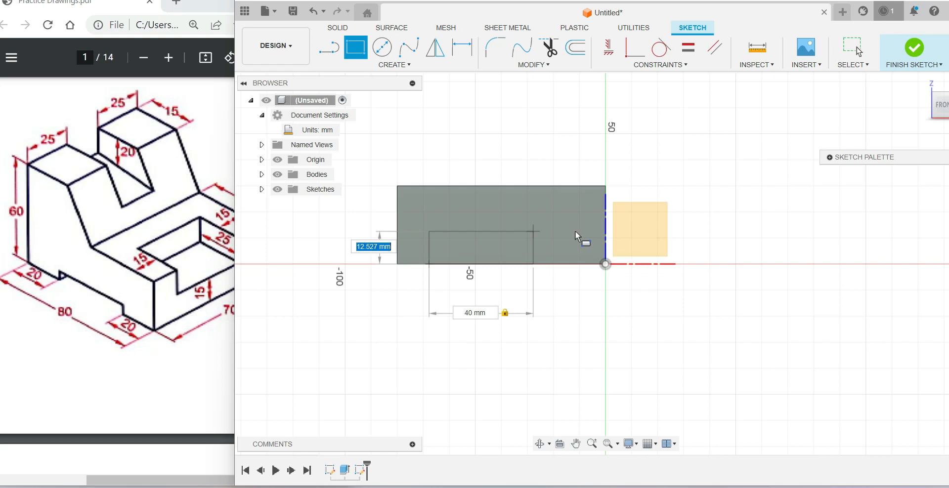
text(5)
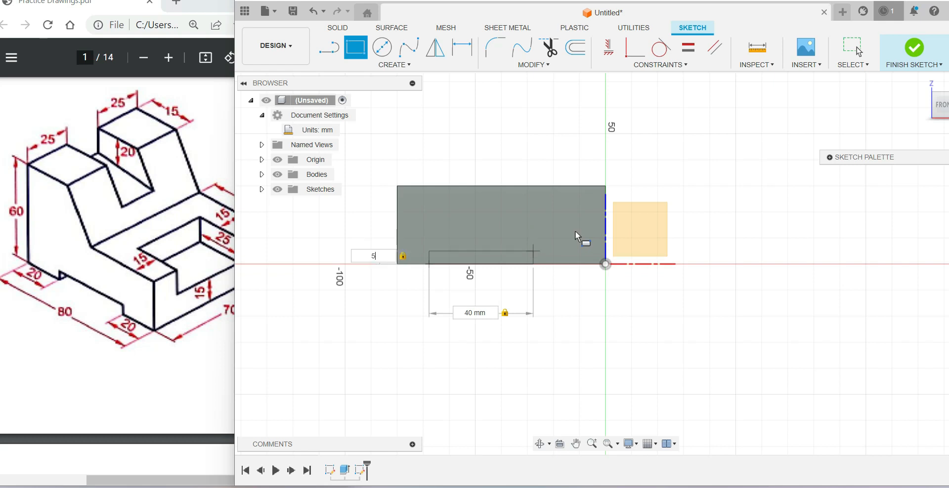
key(Return)
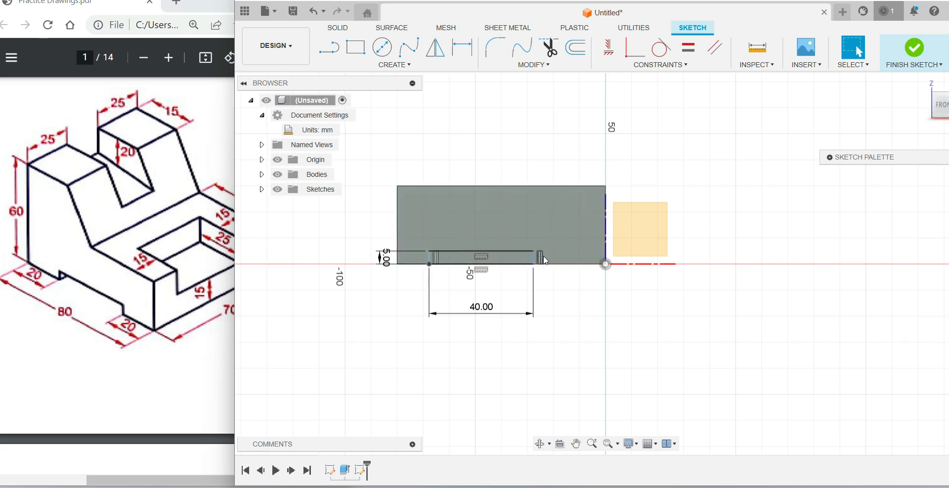
Dimension the slot rectangle's nearest lower corner 20 mm from the origin and finish the sketch.
click(462, 50)
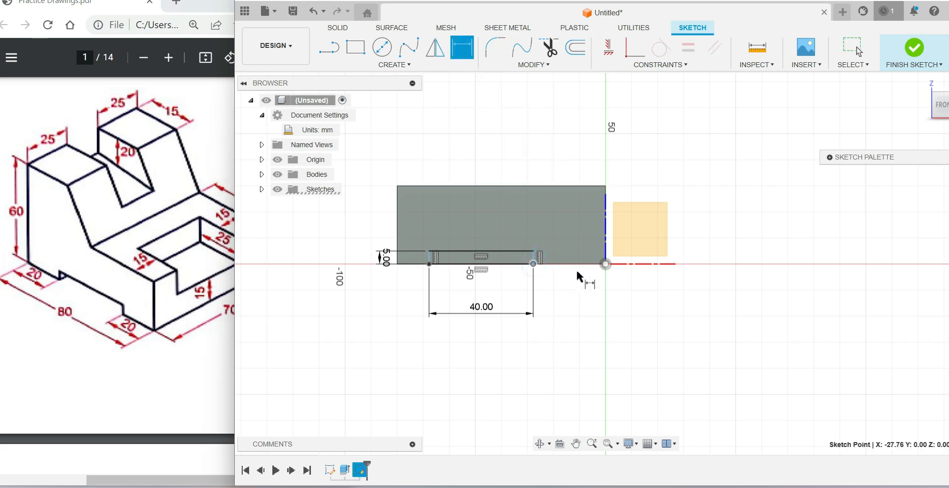
click(606, 264)
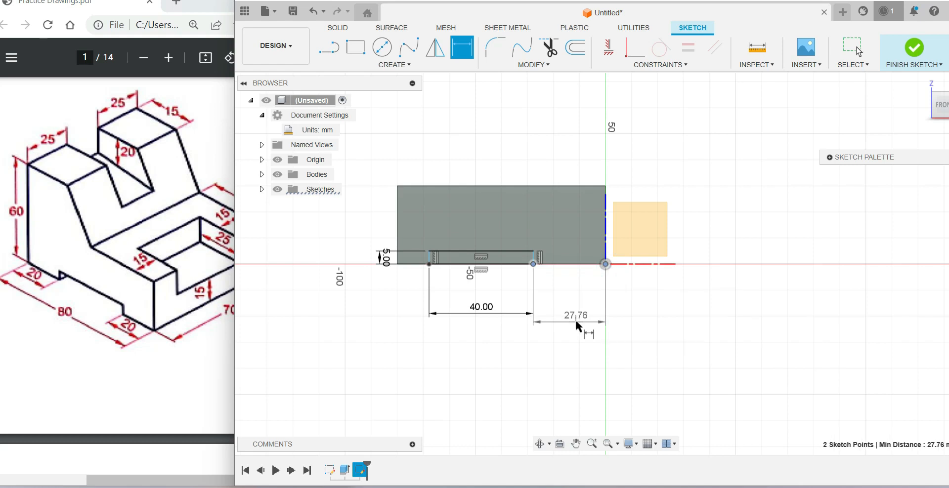
click(578, 322)
text(20)
key(Return)
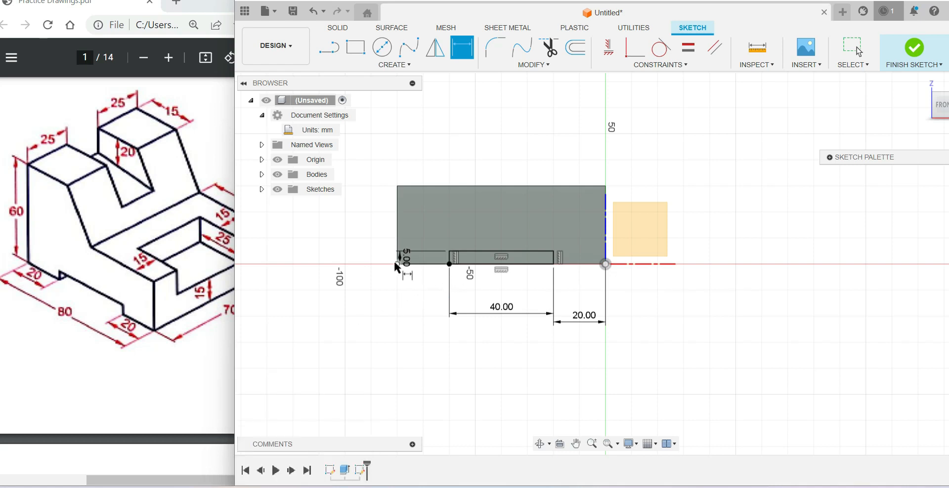
click(915, 55)
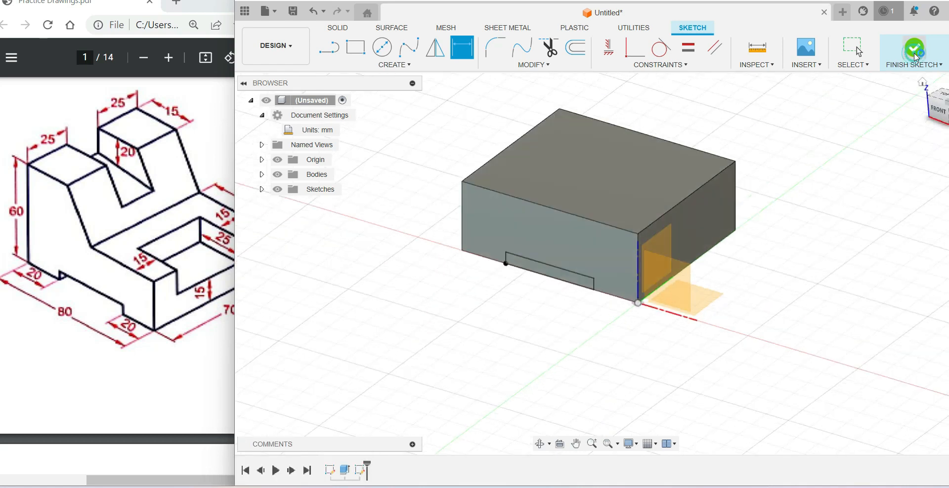
Extrude the slot profile -135 mm as a cut through the whole block to form the bottom channel.
click(923, 88)
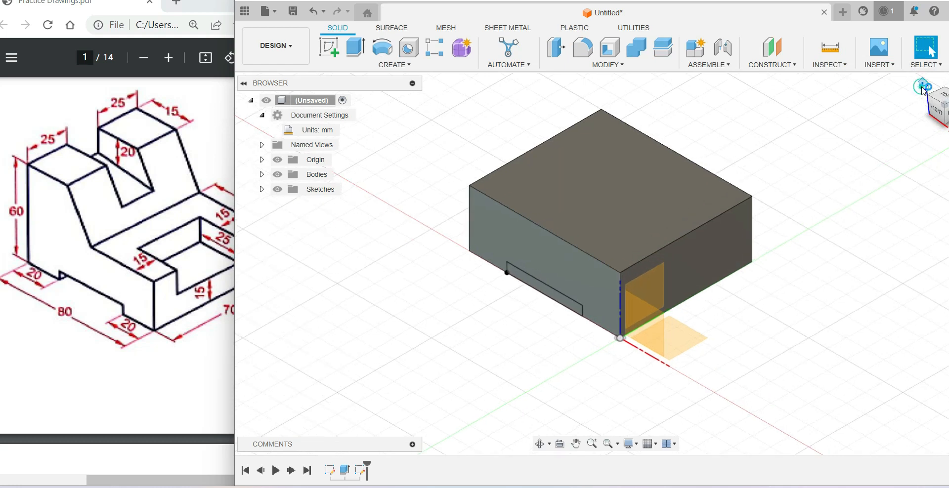
click(356, 48)
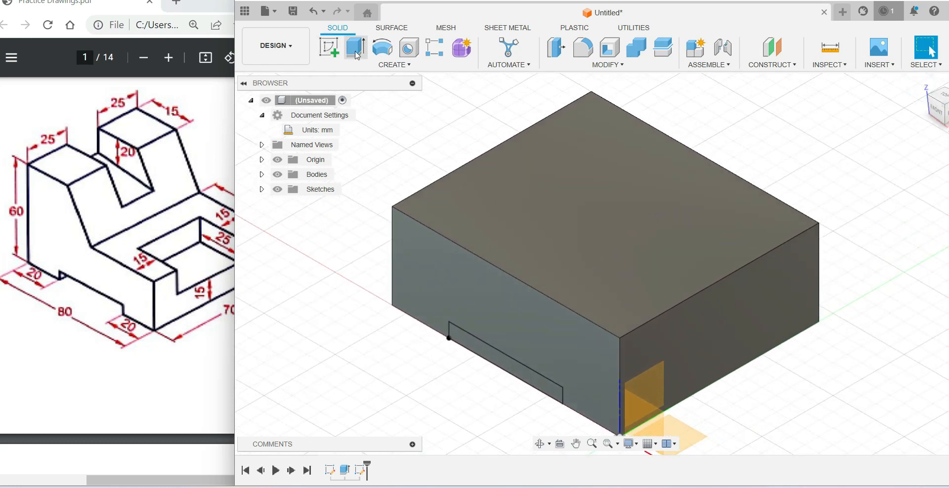
click(524, 380)
drag(497, 368, 876, 125)
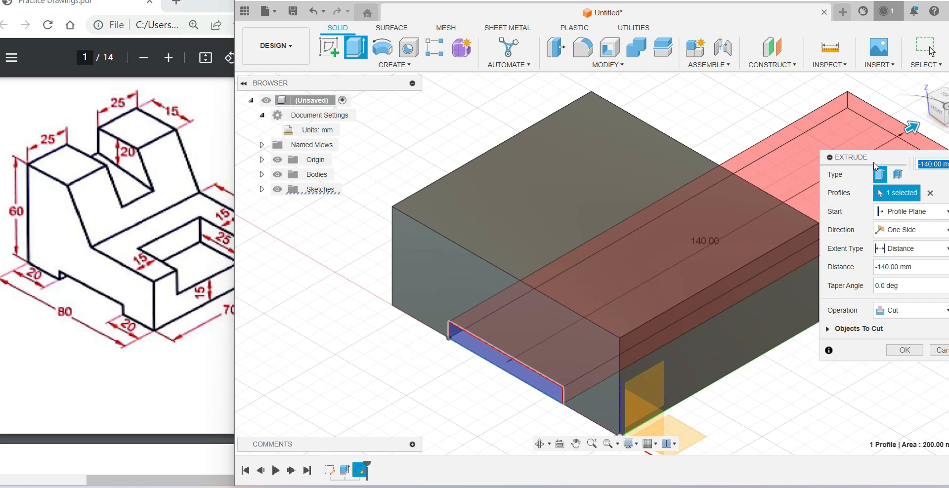
mouse_move(912, 128)
mouse_down()
mouse_move(754, 203)
mouse_move(895, 134)
mouse_up()
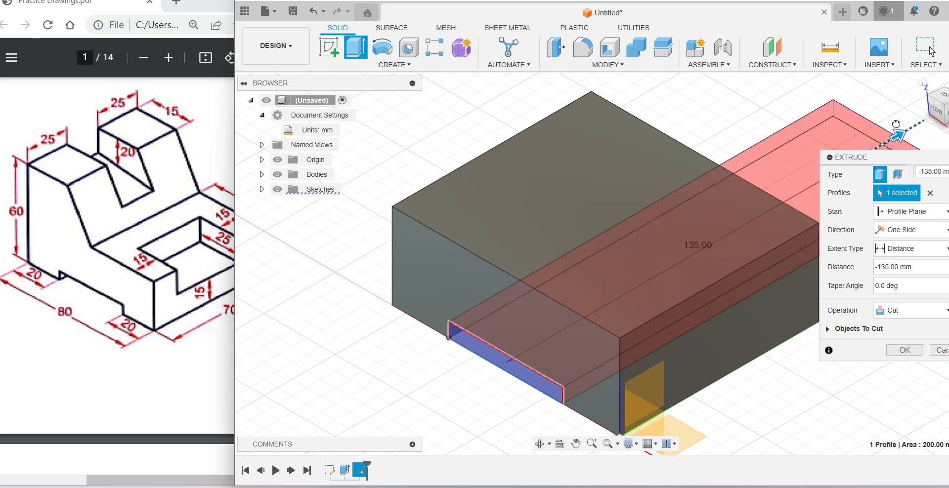
click(904, 350)
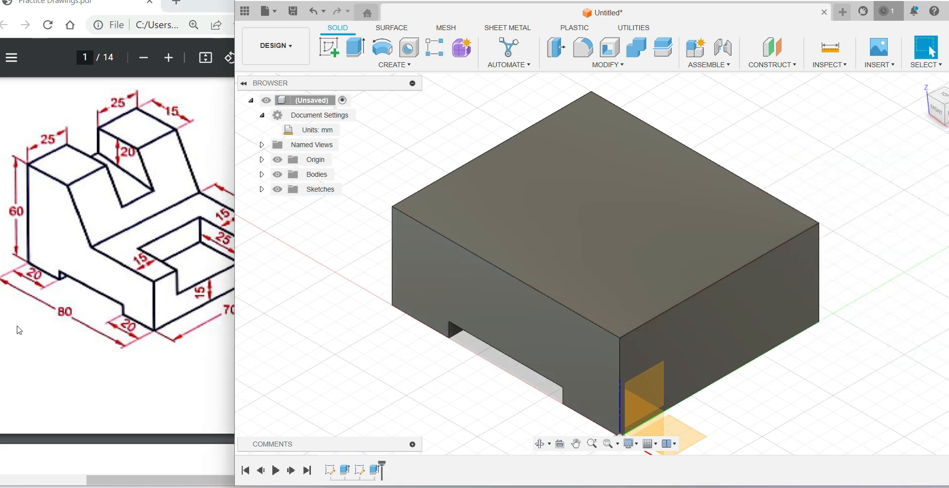
On the block's top face, sketch a 15 × 25 mm rectangle from the rear corner of the end opposite the origin.
click(19, 327)
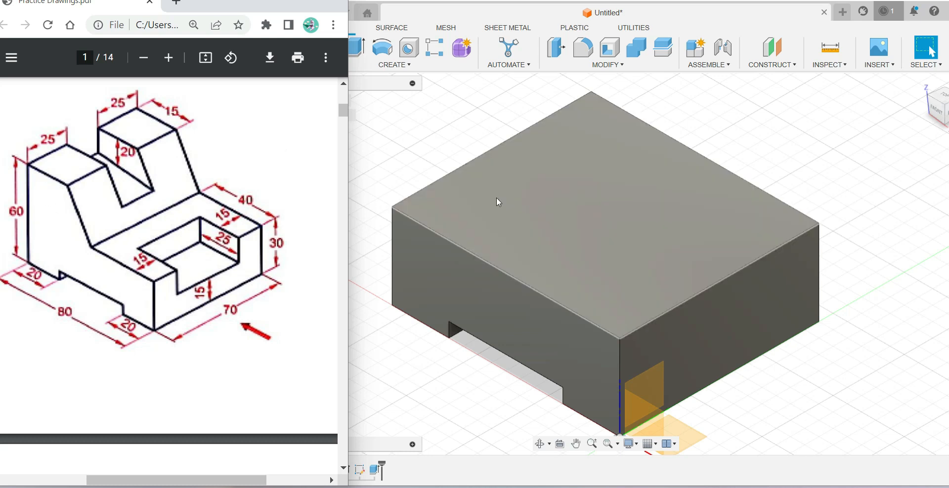
click(497, 198)
click(497, 199)
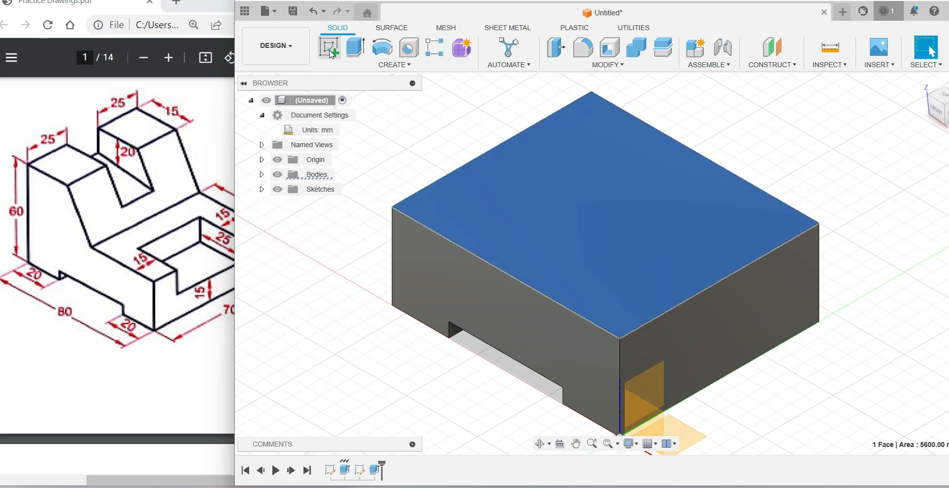
click(332, 53)
click(577, 443)
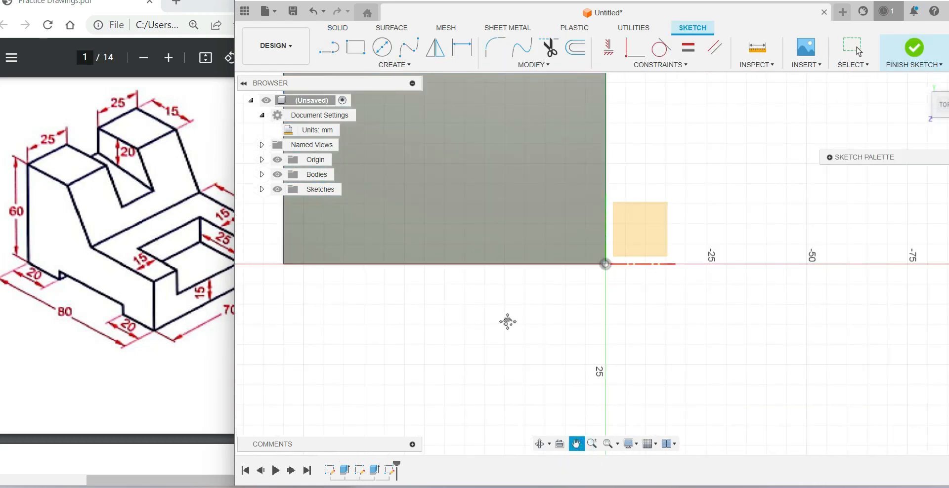
mouse_move(507, 322)
mouse_down()
mouse_move(642, 410)
mouse_move(633, 445)
mouse_up()
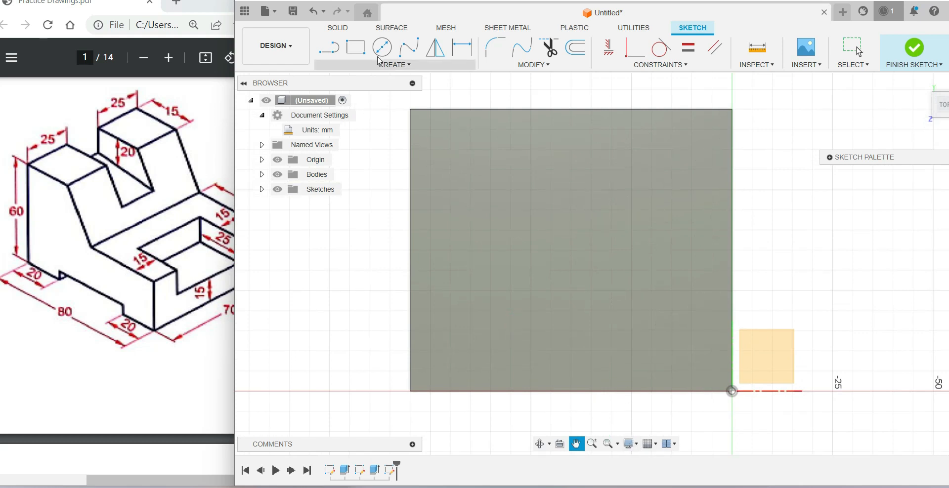
click(356, 48)
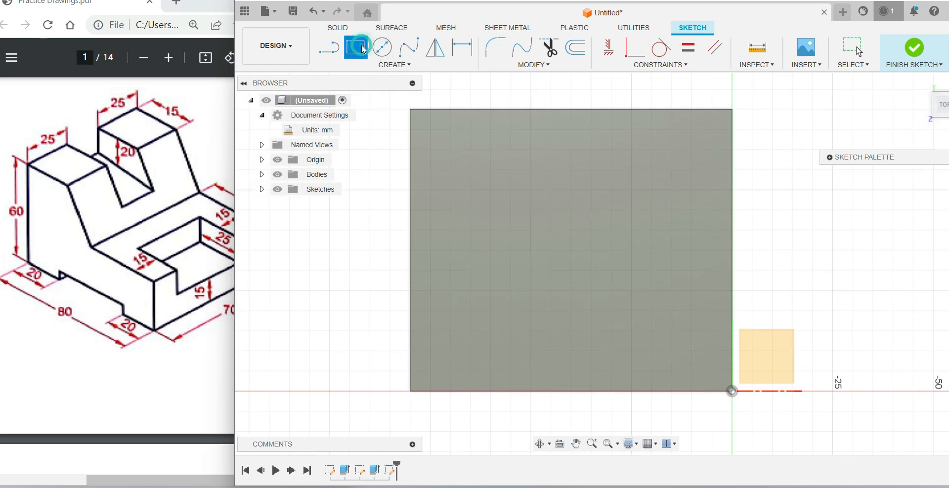
click(412, 109)
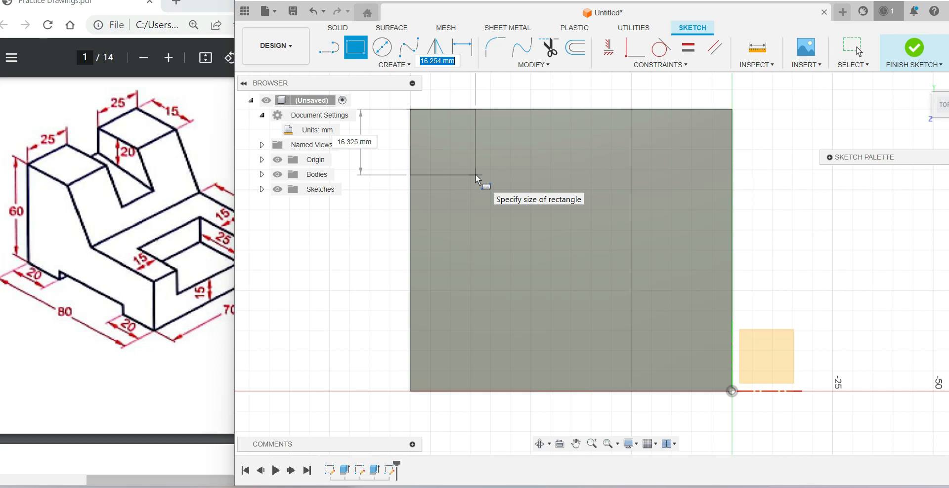
text(15)
key(Tab)
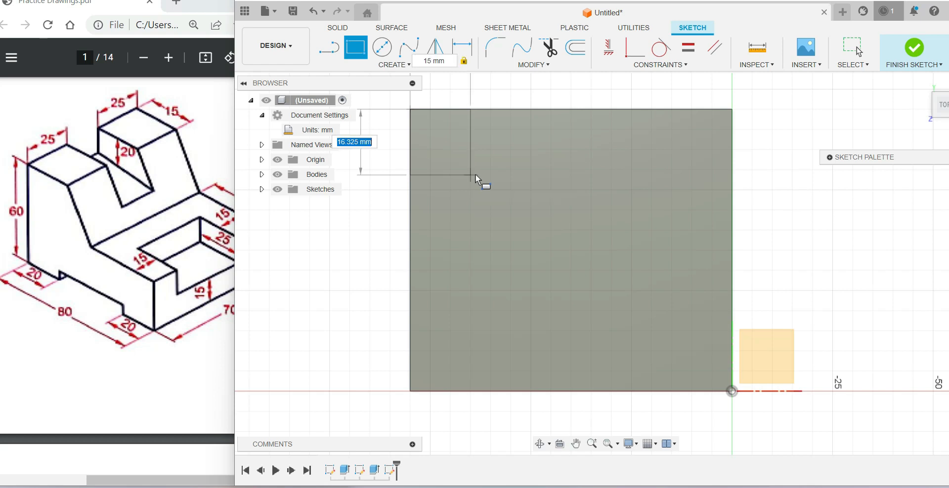
text(25)
key(Tab)
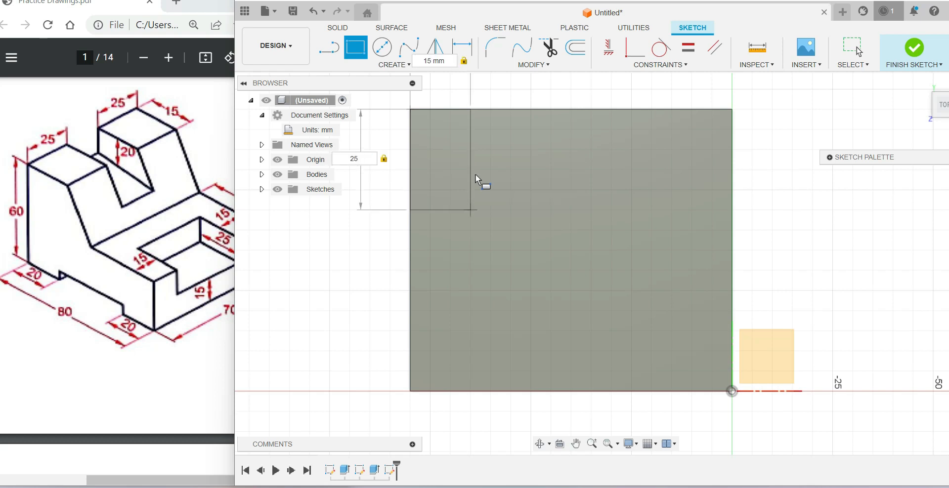
key(Return)
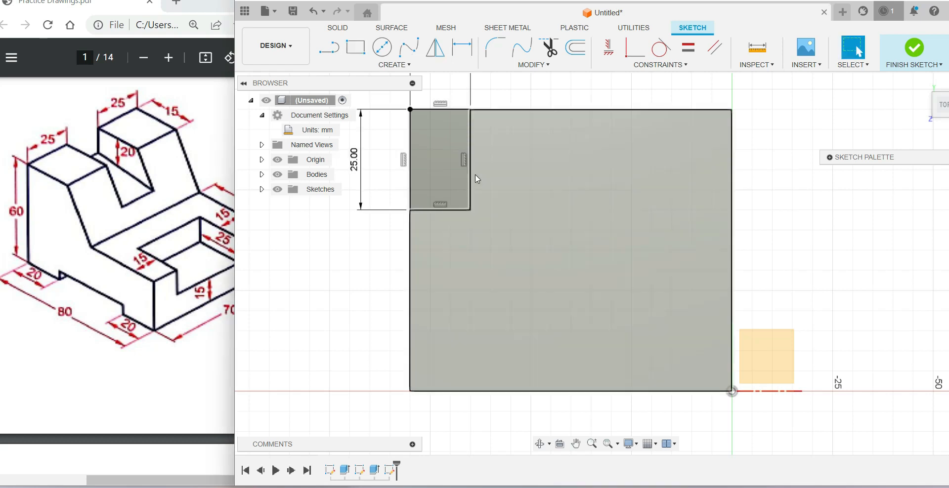
Add a second 15 × 25 mm rectangle at the front corner of the same end and finish the sketch.
click(356, 48)
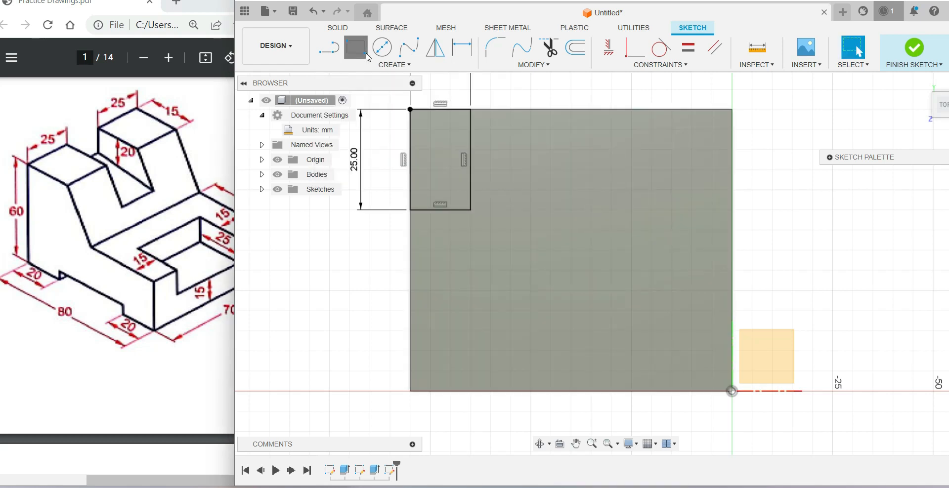
click(410, 392)
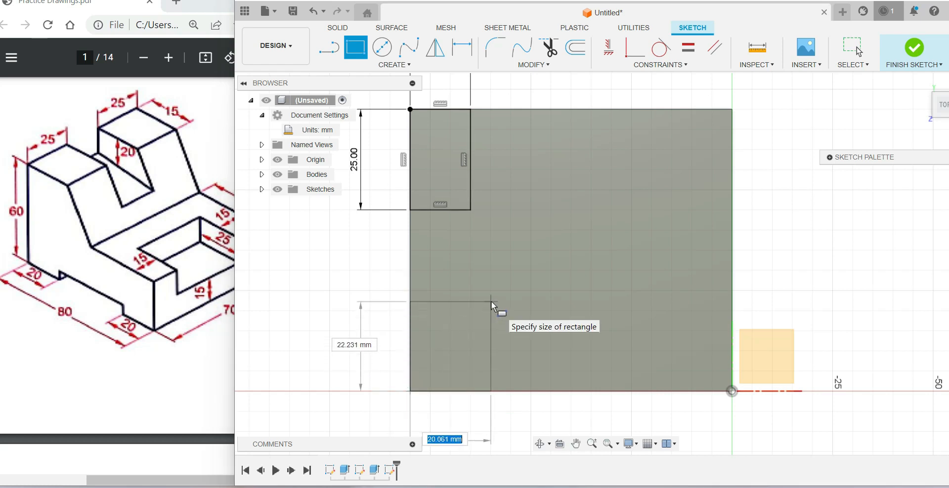
text(15)
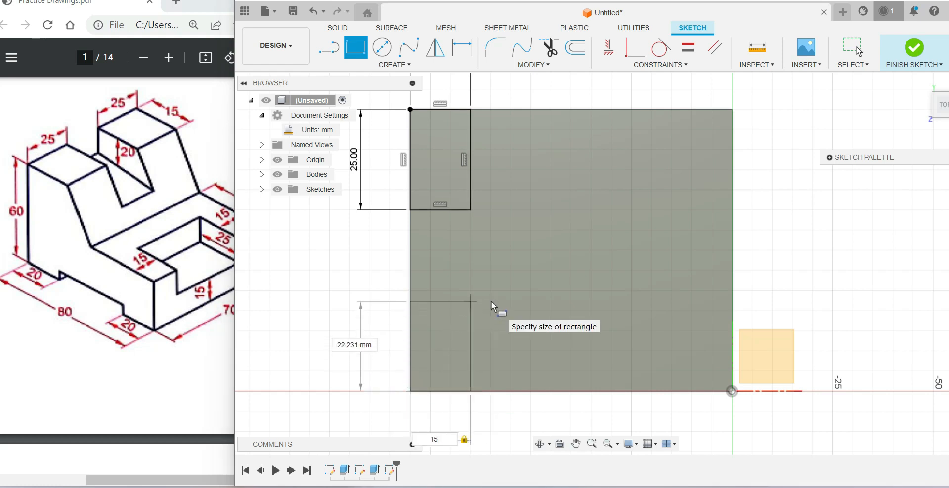
key(Tab)
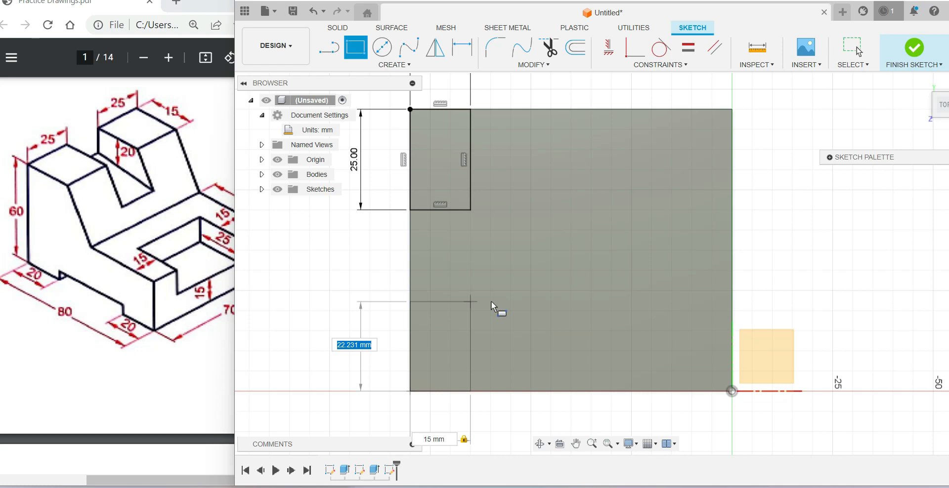
text(25)
key(Return)
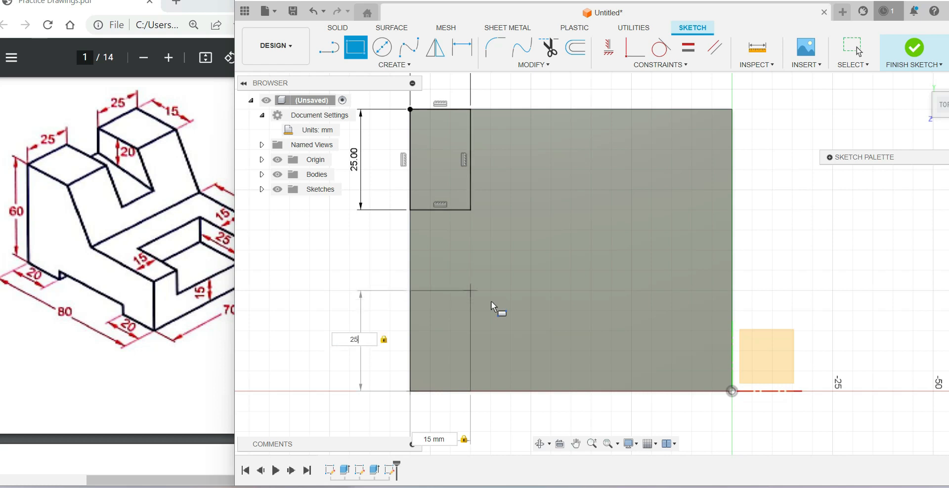
key(Return)
key(Escape)
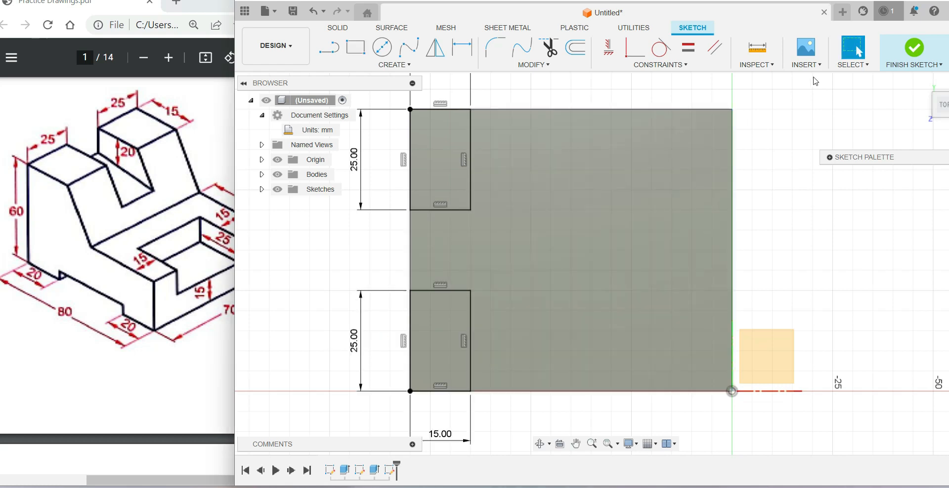
click(915, 48)
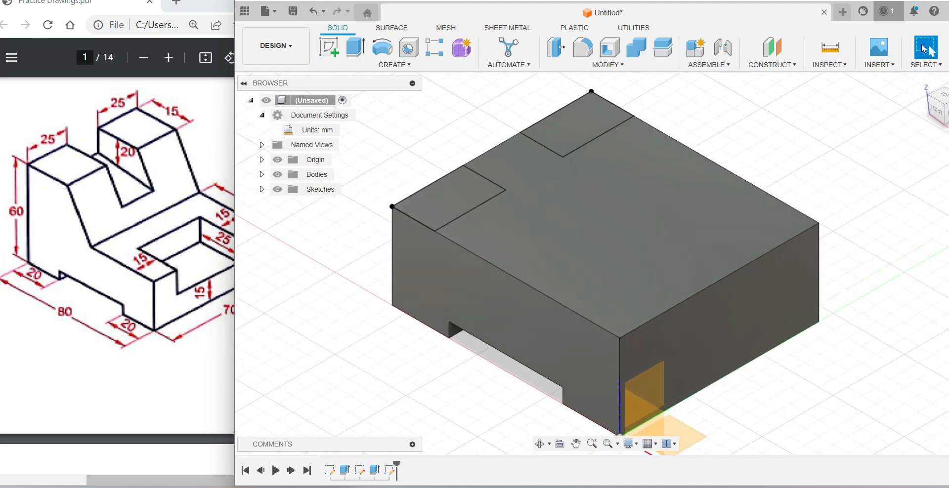
Extrude both corner rectangles 30 mm upward, joined to the block.
click(357, 48)
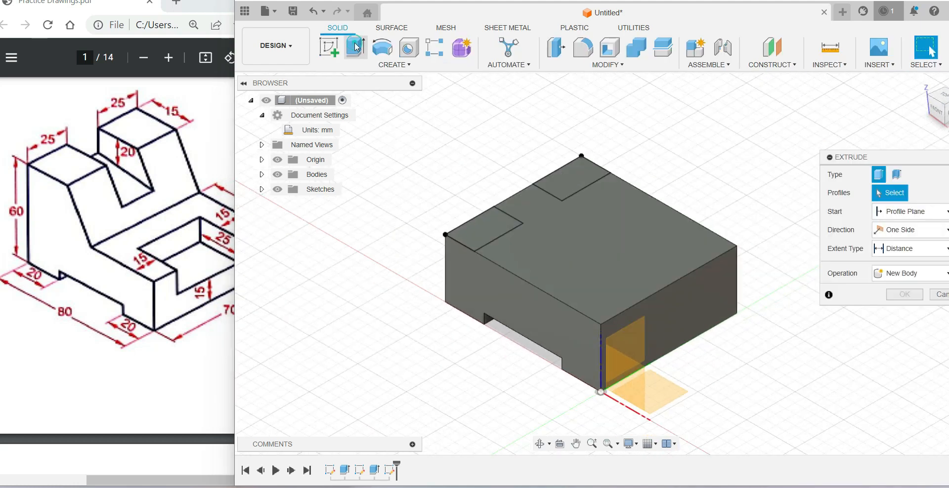
click(467, 226)
click(564, 173)
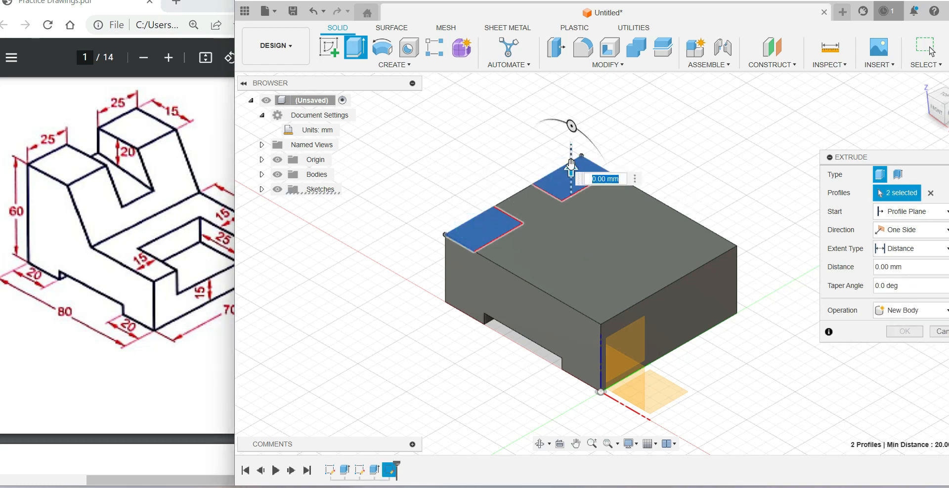
drag(571, 164, 568, 97)
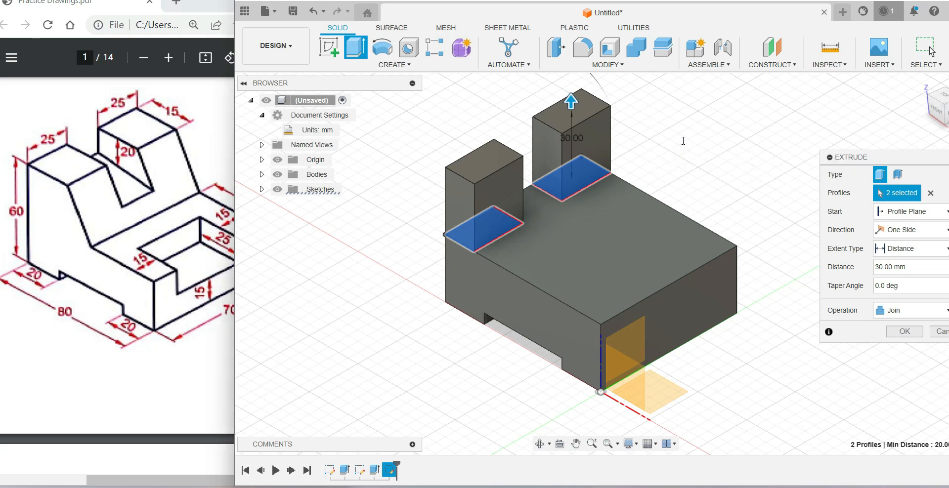
key(Return)
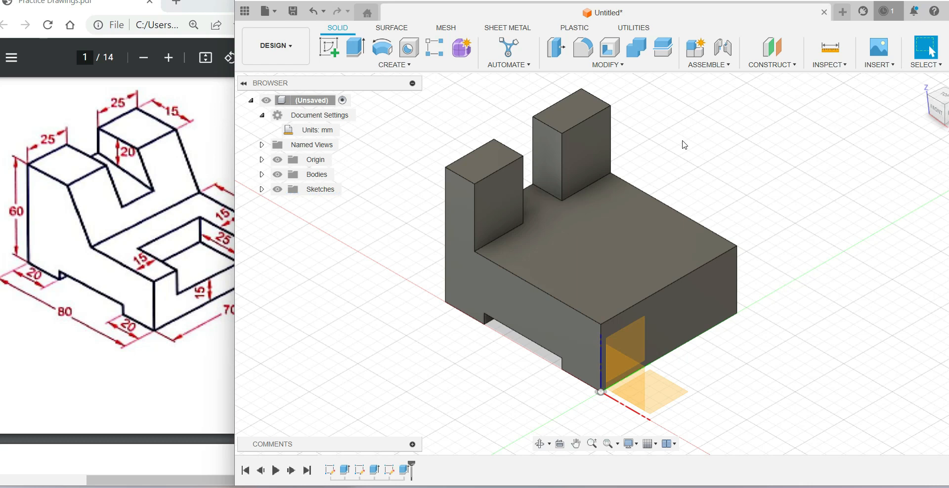
On the long front face, sketch a triangle between the upright and the base's top edge, its foot about 35 mm from the outer end.
click(220, 332)
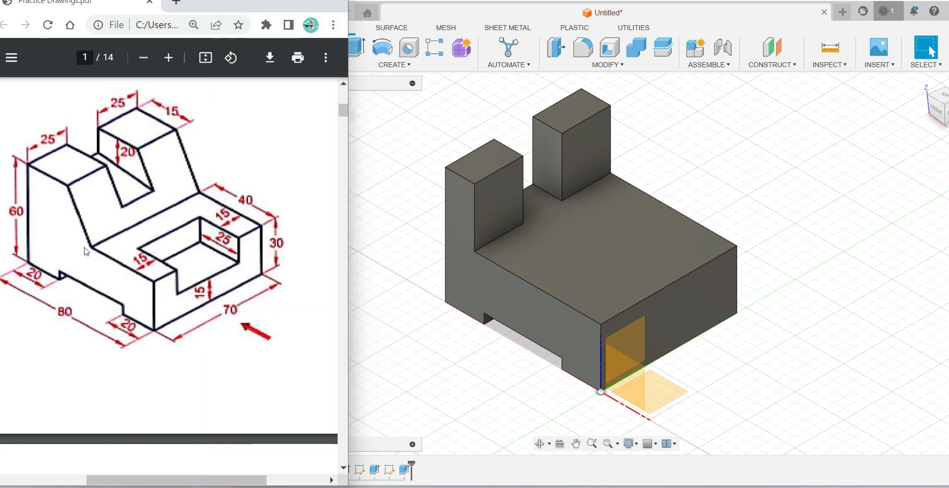
click(459, 289)
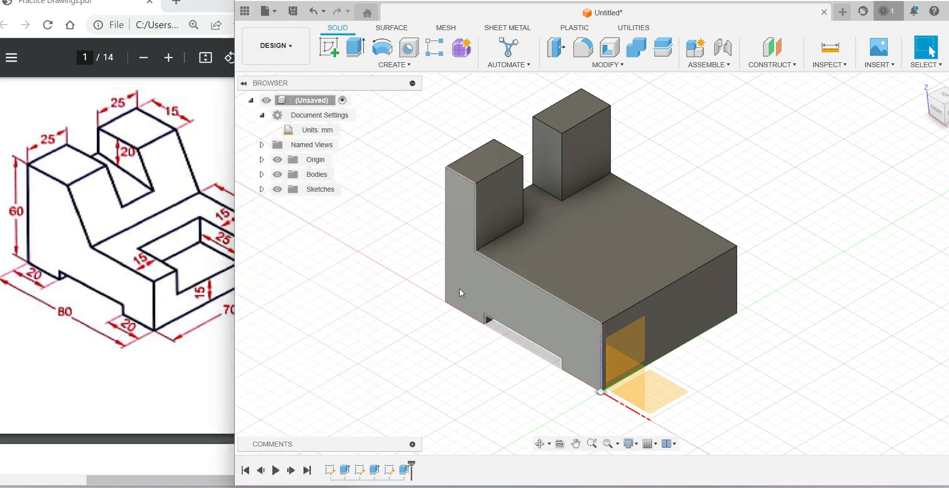
click(458, 288)
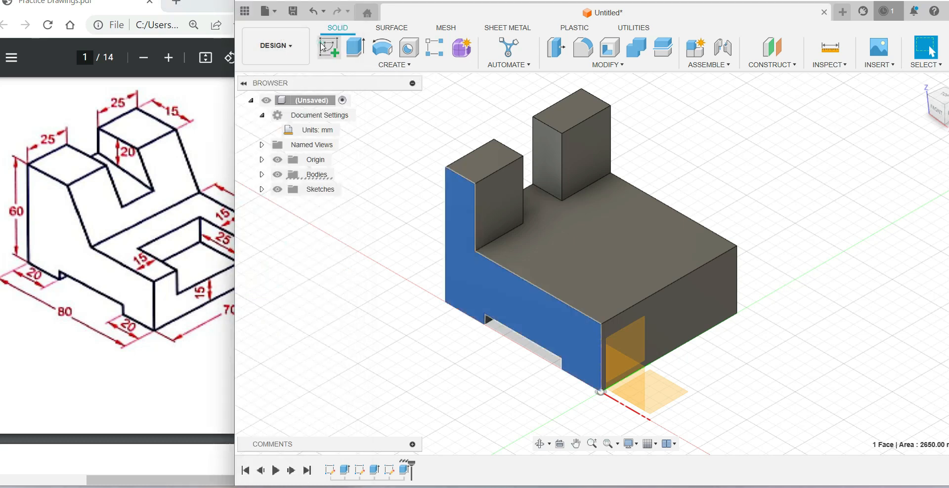
click(324, 47)
click(328, 48)
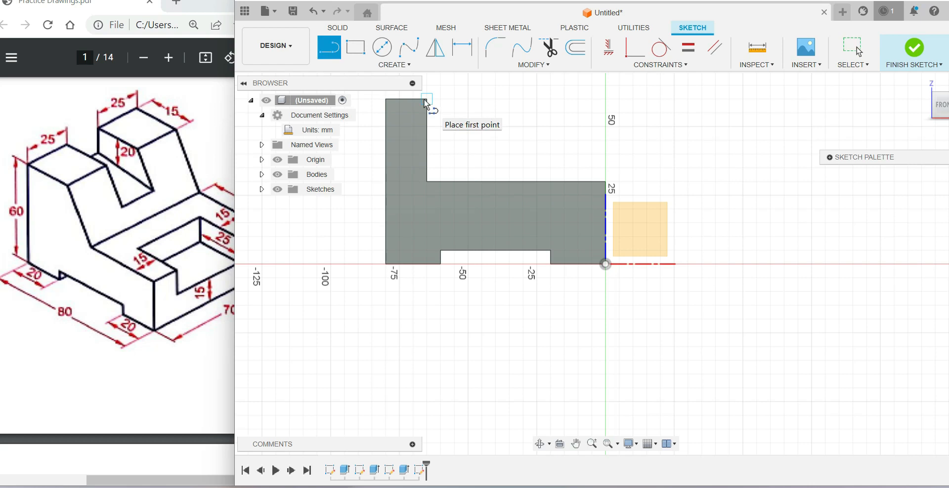
click(428, 99)
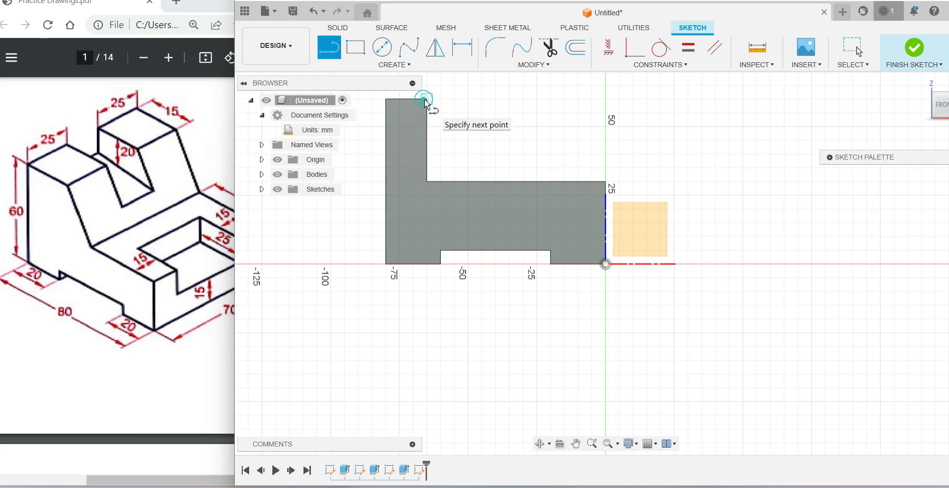
click(483, 182)
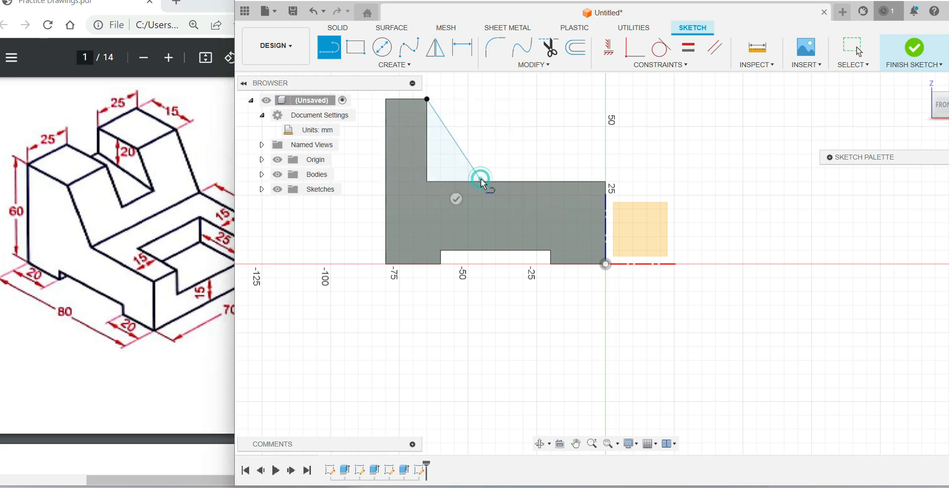
key(Escape)
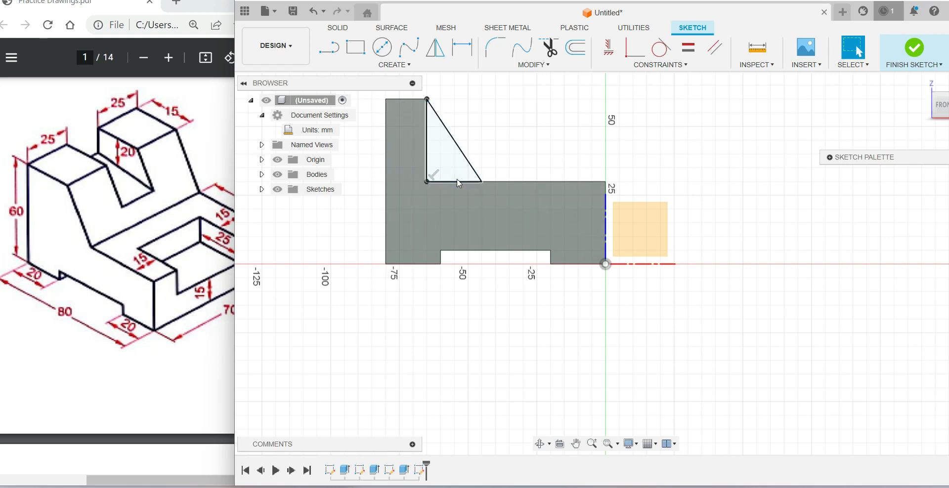
Dimension the triangle's foot 40 mm from the block's outer end and finish the sketch.
click(461, 56)
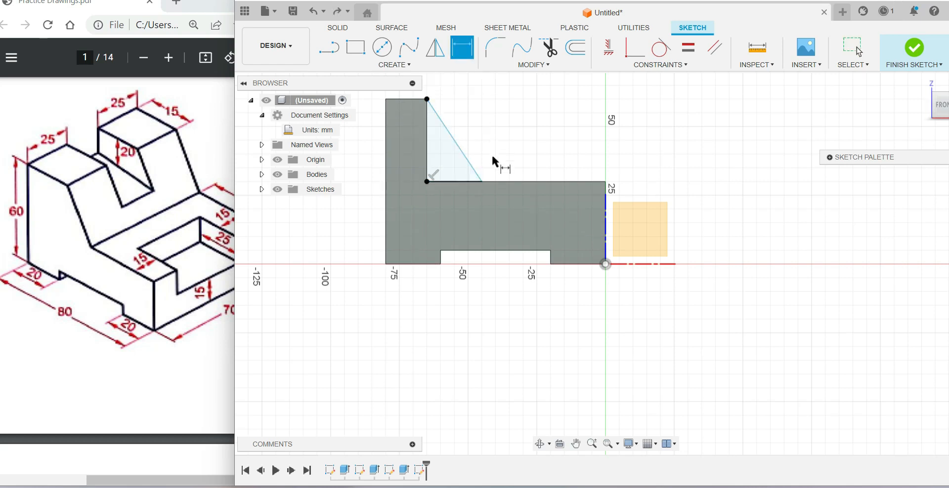
click(386, 184)
click(420, 337)
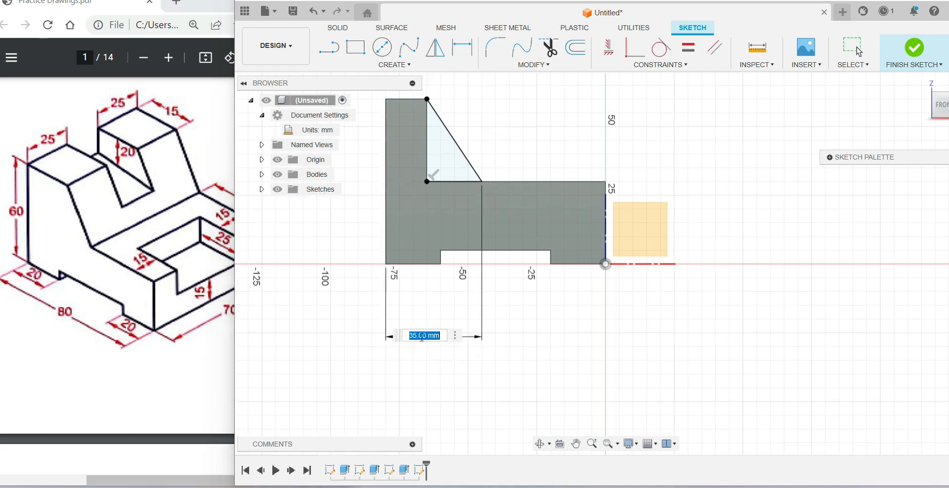
text(40)
key(Return)
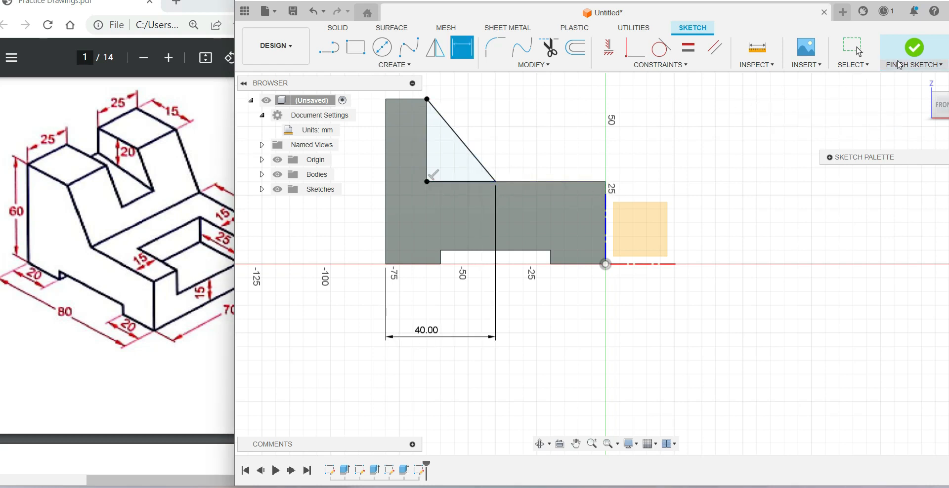
click(914, 49)
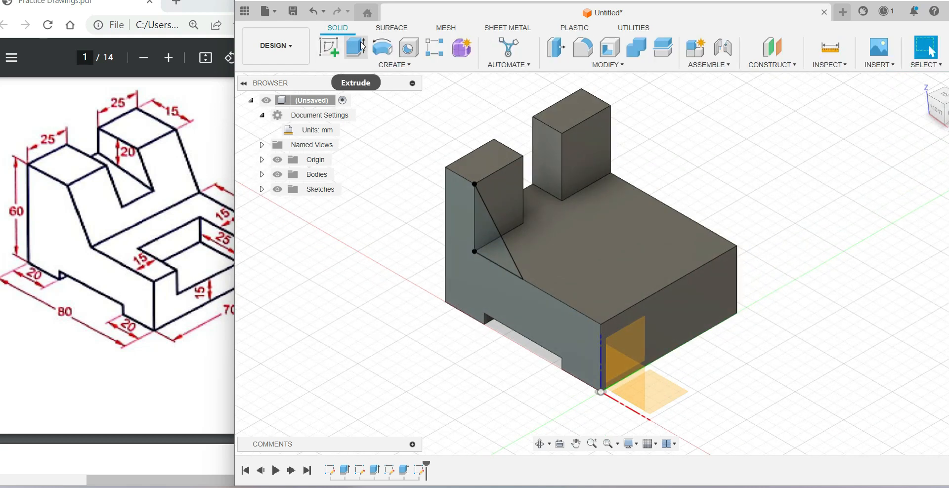
Extrude the triangle profile -25 mm as a join to form the front upright's sloped side.
click(361, 48)
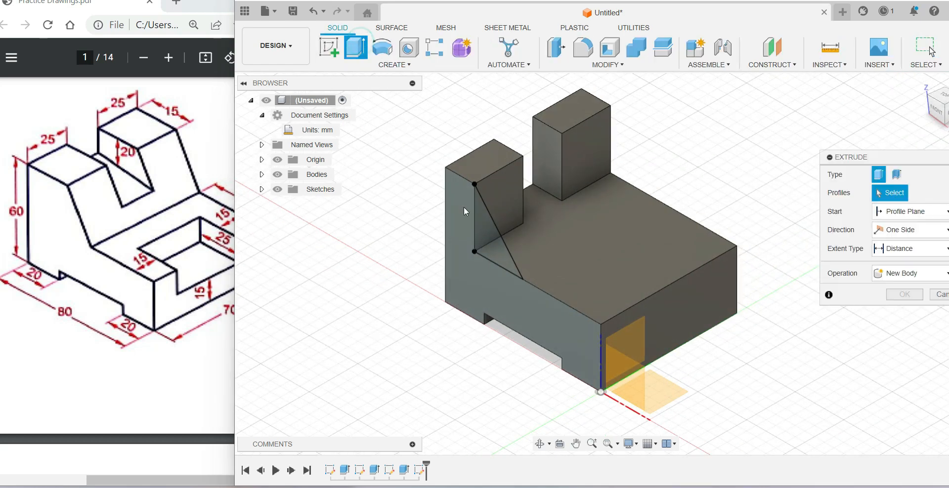
click(485, 238)
text(-25)
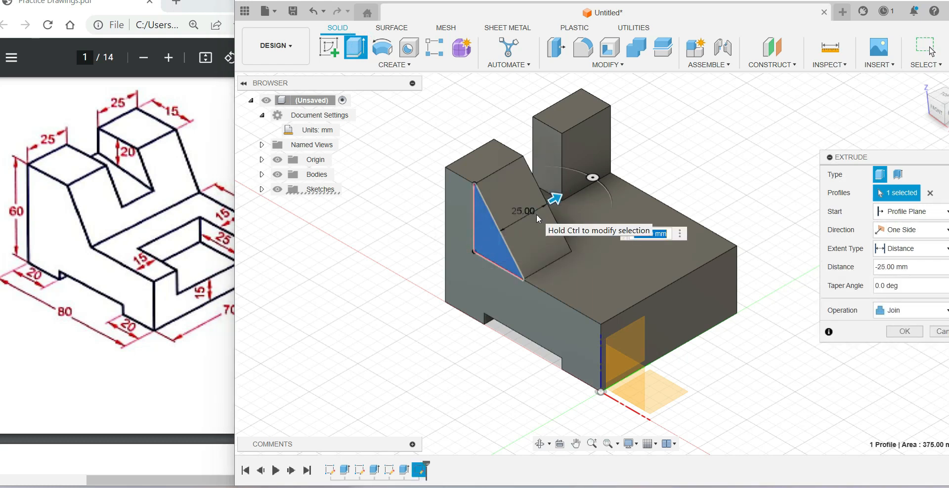
key(Return)
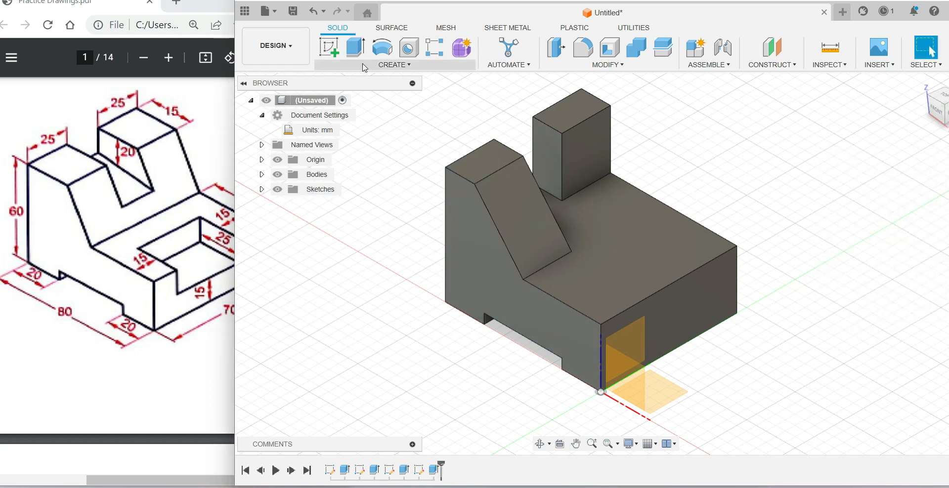
click(542, 445)
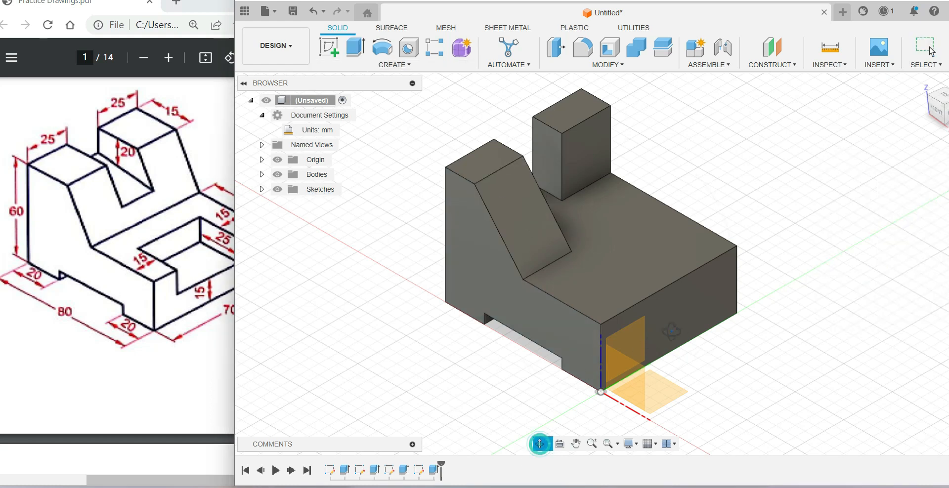
On the opposite long face, sketch a triangle between the plain upright and the base's top edge, matching the first slope, and finish the sketch.
middle_drag(587, 315, 611, 265)
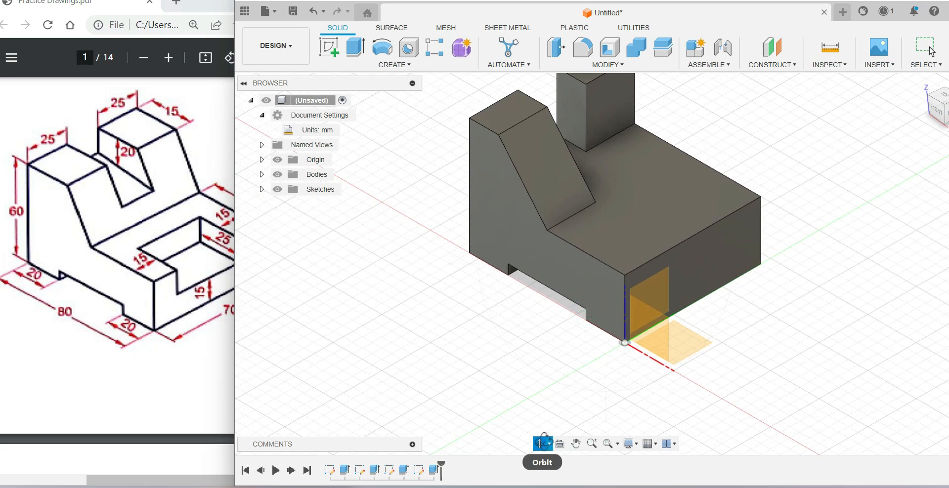
drag(699, 229, 586, 244)
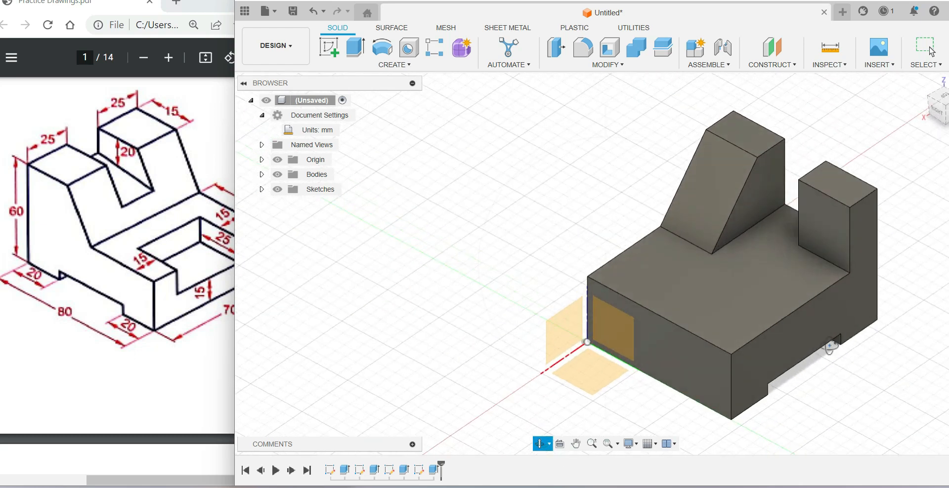
click(329, 48)
click(836, 321)
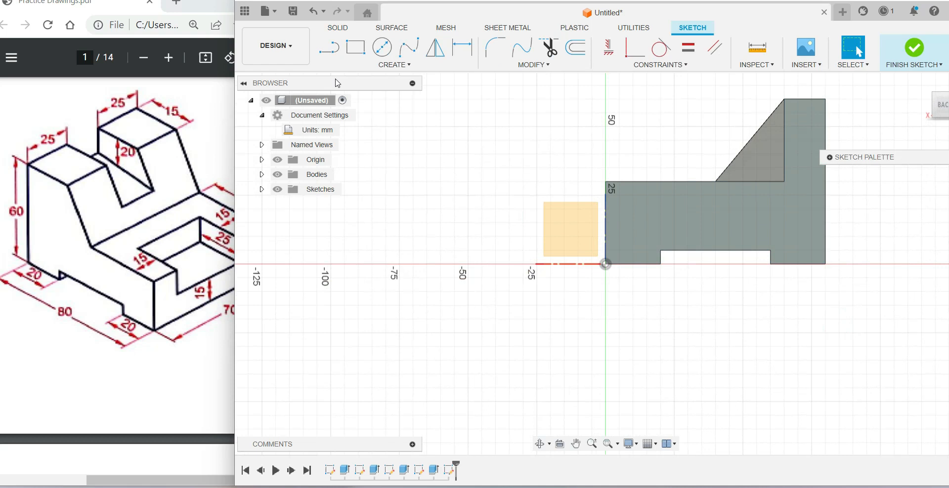
click(325, 55)
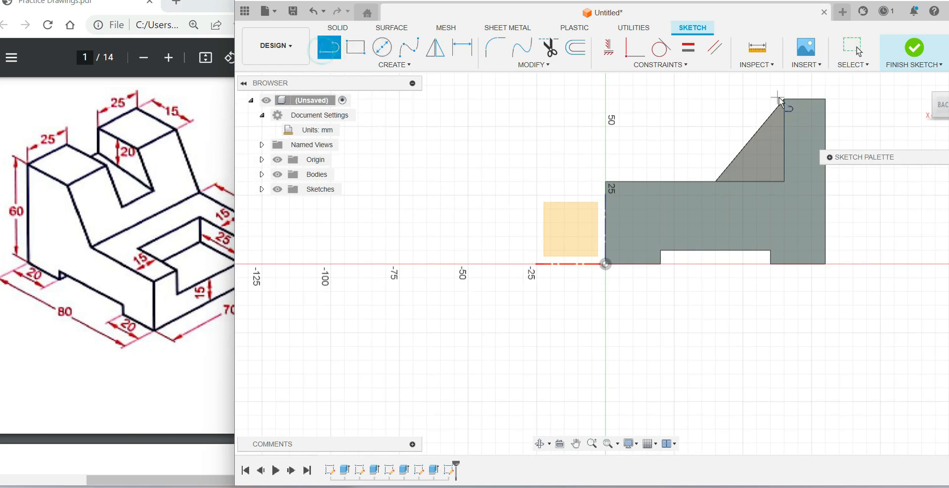
click(785, 100)
click(784, 182)
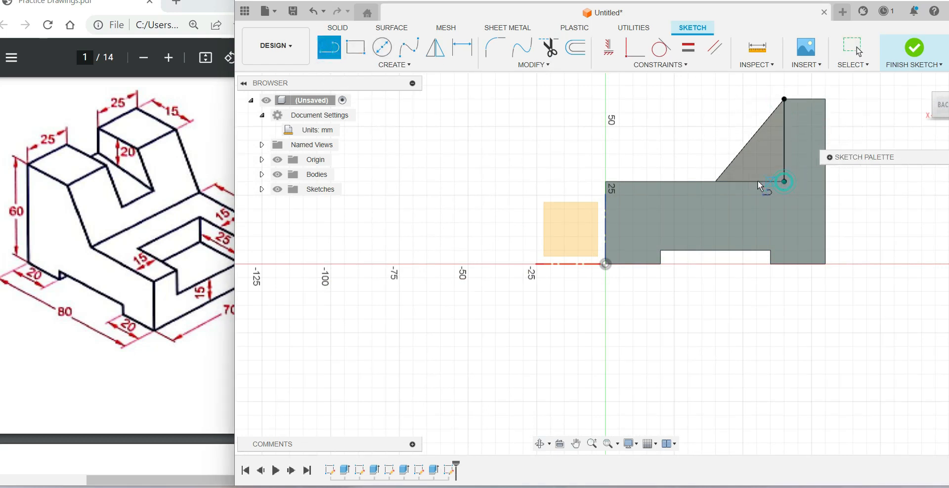
click(717, 182)
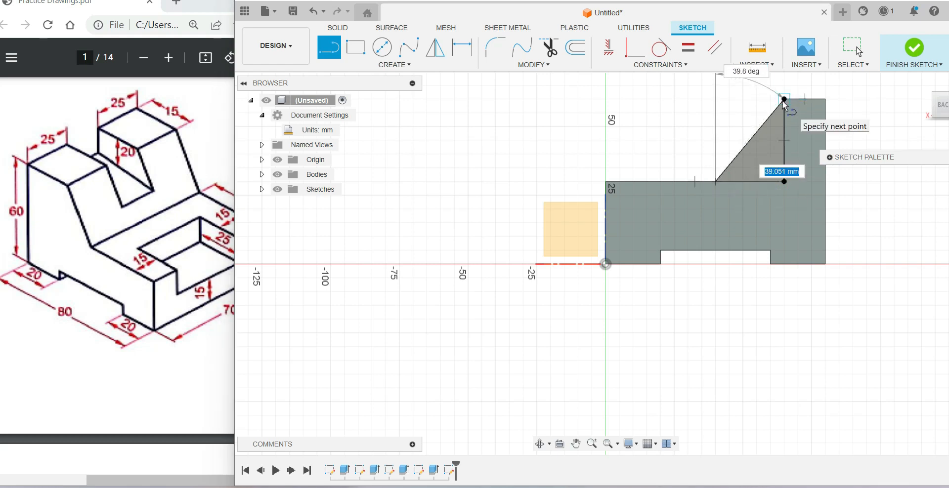
click(785, 100)
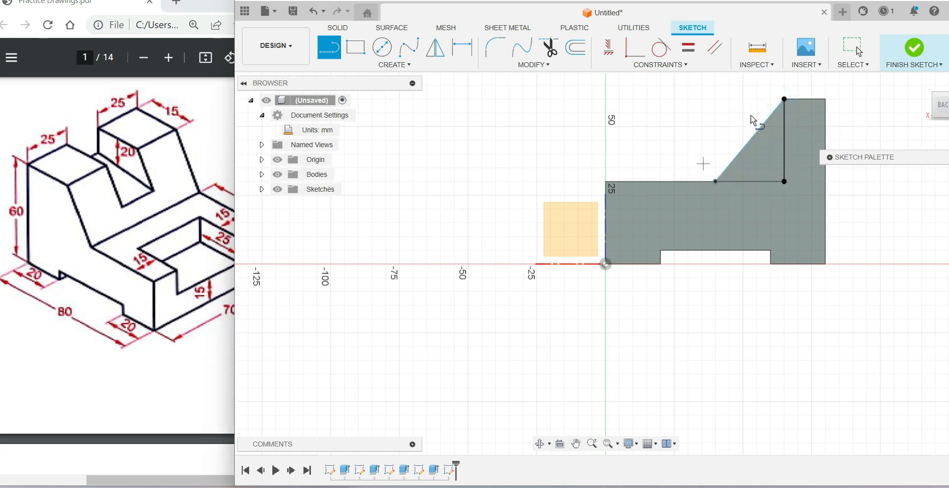
click(914, 48)
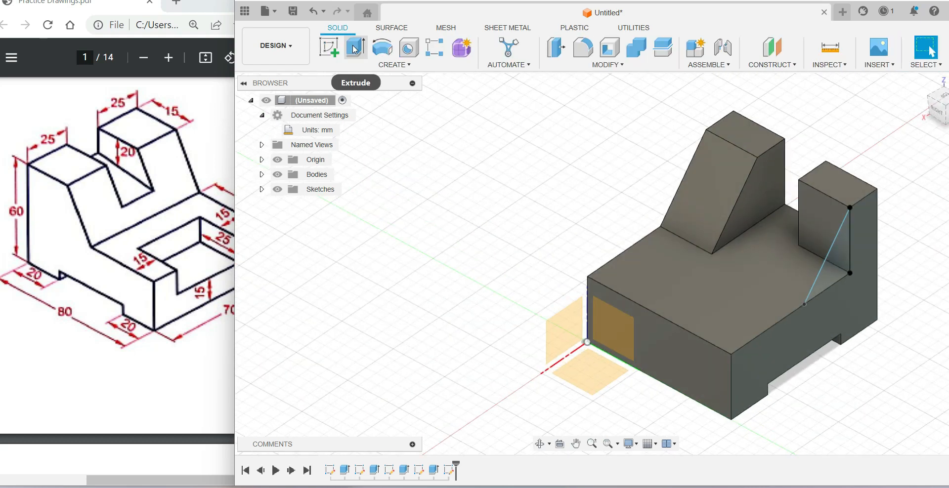
Extrude the triangle profile -25 mm as a join to form the second upright's sloped side.
click(355, 48)
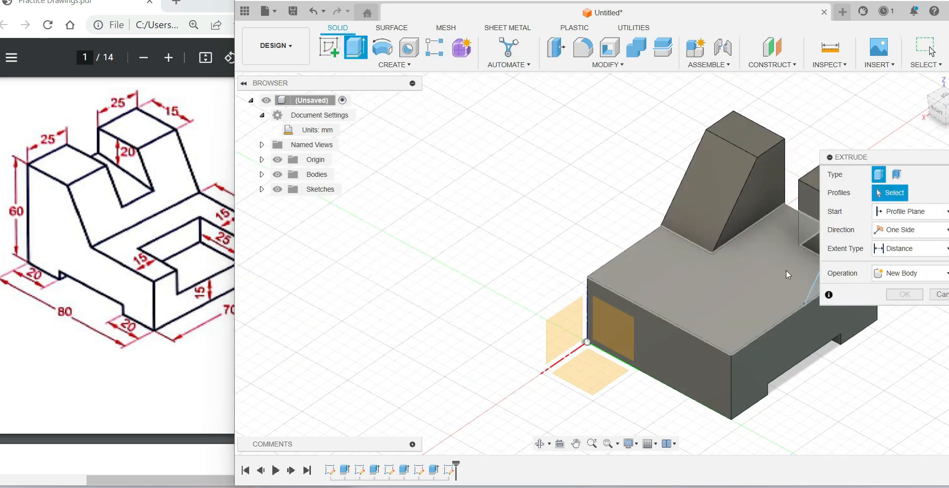
click(810, 288)
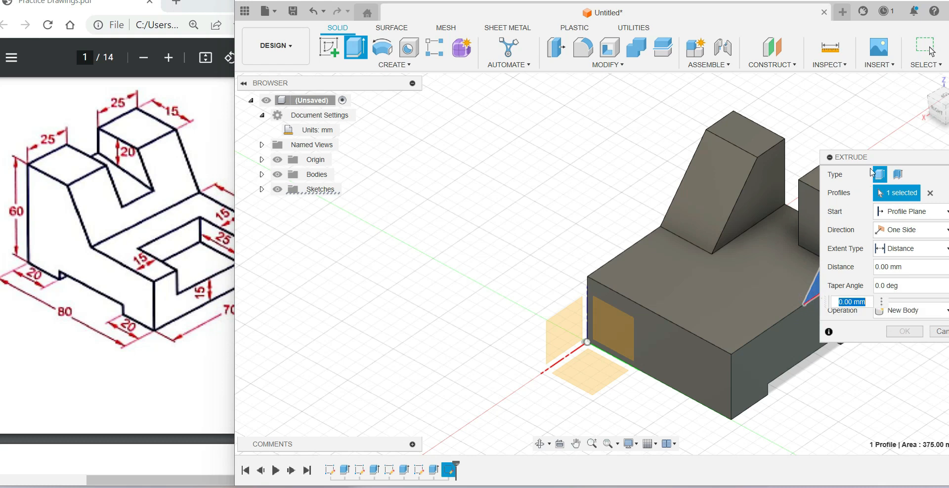
drag(860, 262, 775, 247)
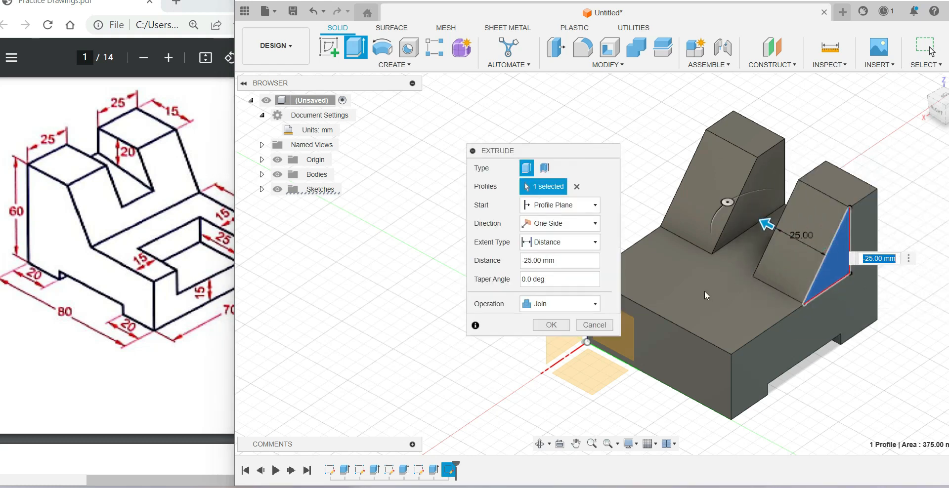
click(561, 327)
On the rear upright's inner face, sketch a line along its base edge and a parallel line 10 mm above it.
shift+middle_drag(562, 331, 702, 336)
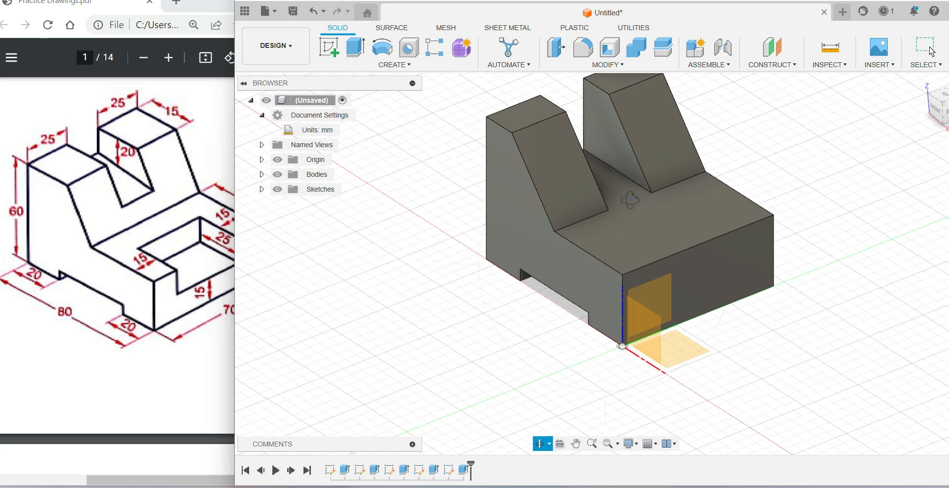
click(329, 58)
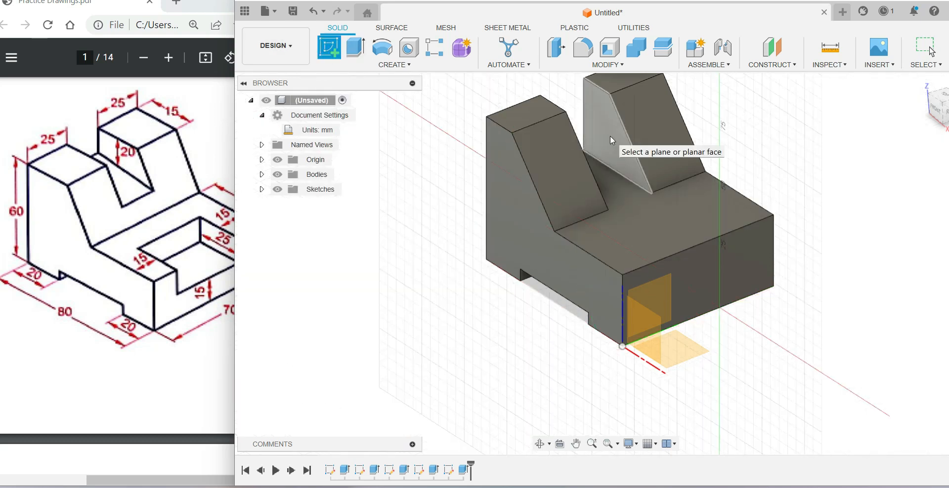
click(611, 140)
key(l)
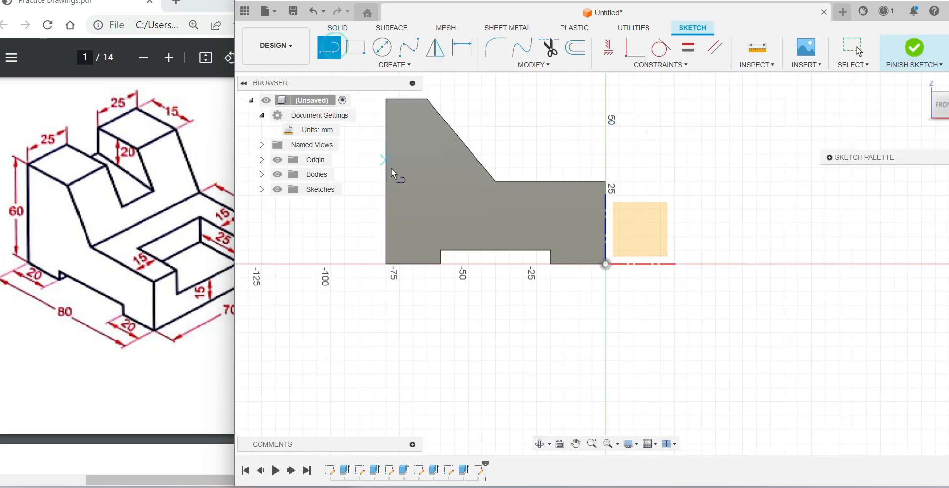
click(543, 444)
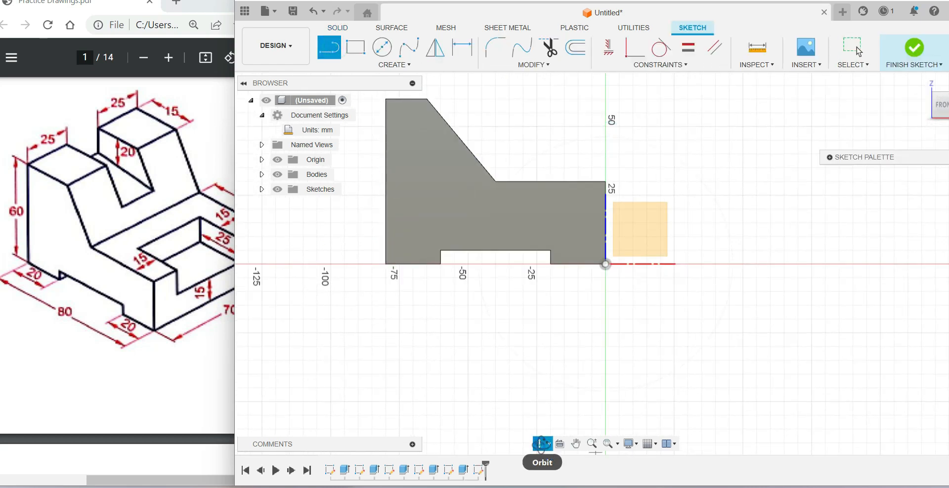
mouse_move(559, 354)
mouse_down()
mouse_move(560, 338)
mouse_move(518, 353)
mouse_move(521, 365)
mouse_up()
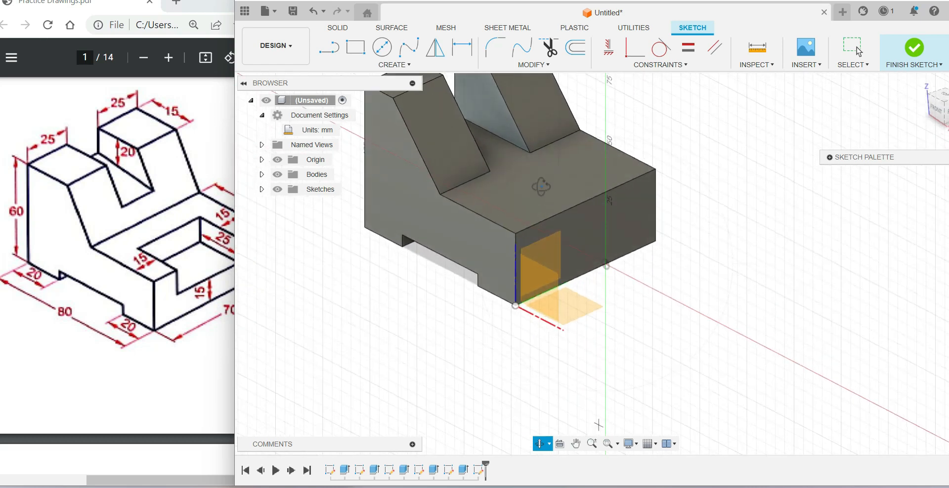
drag(541, 187, 547, 186)
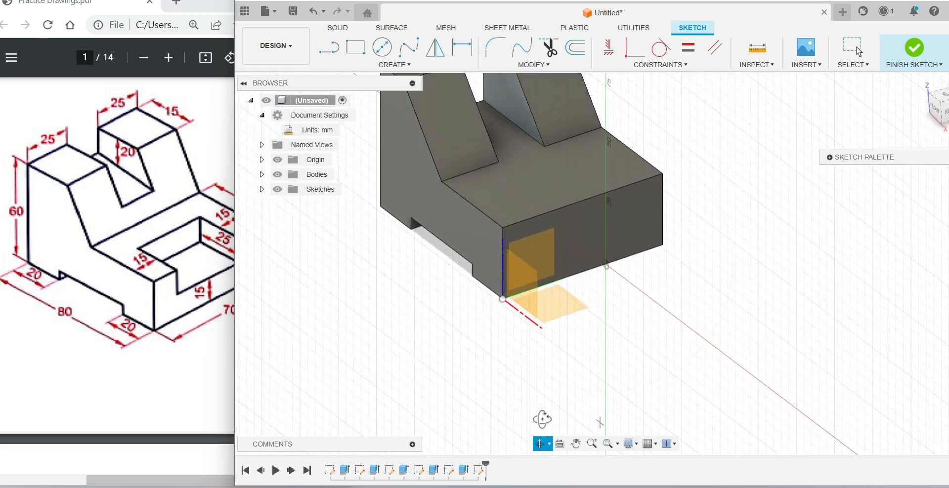
click(576, 444)
drag(534, 238, 573, 313)
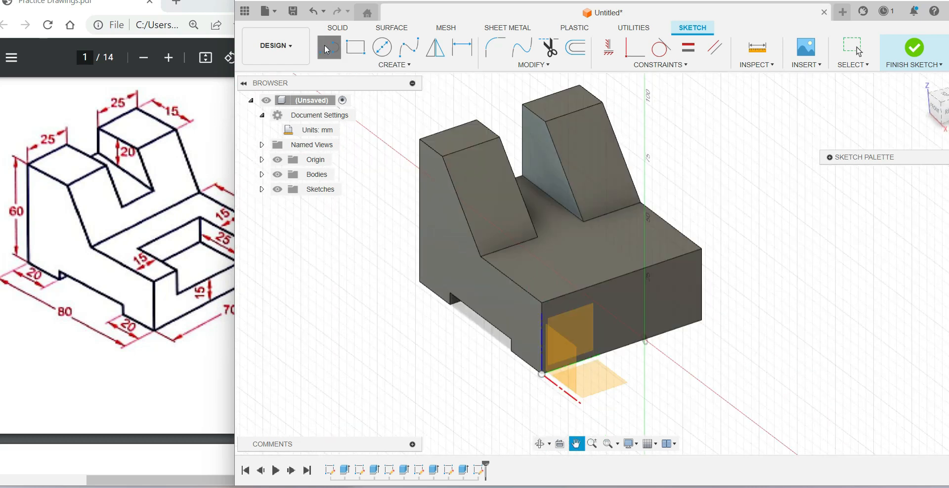
click(325, 46)
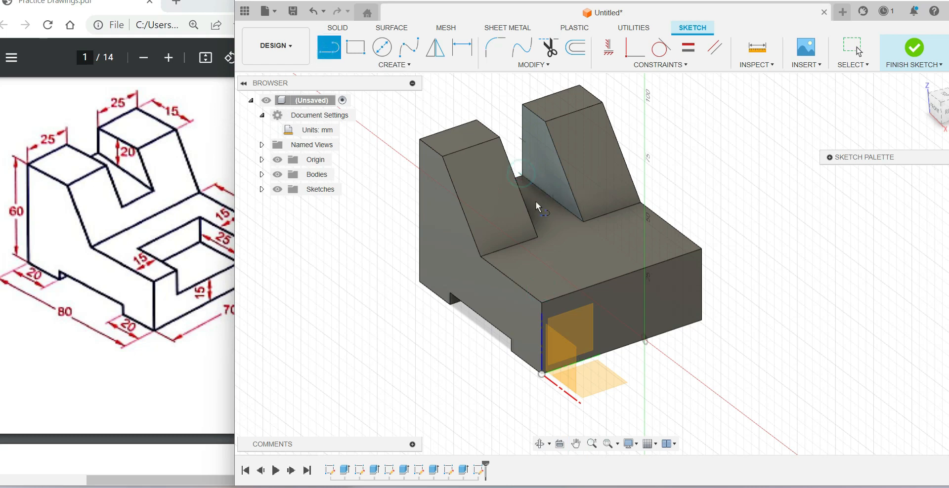
click(578, 214)
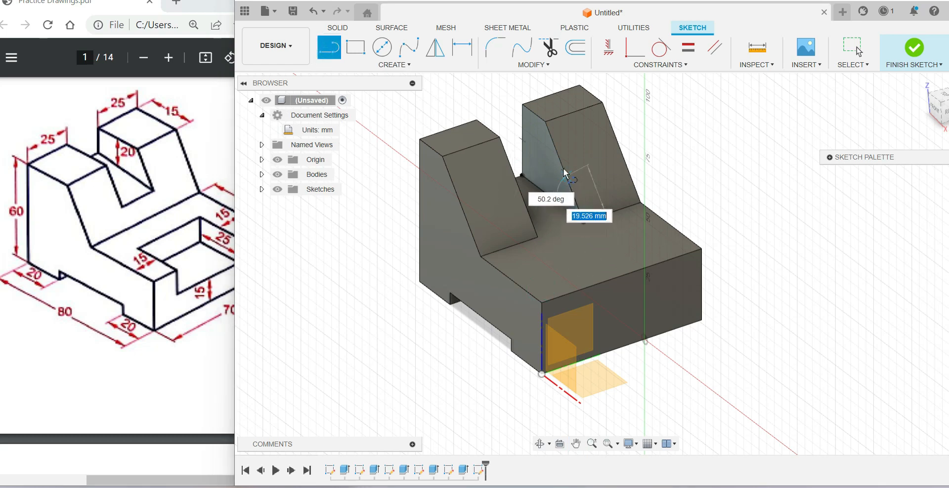
click(567, 173)
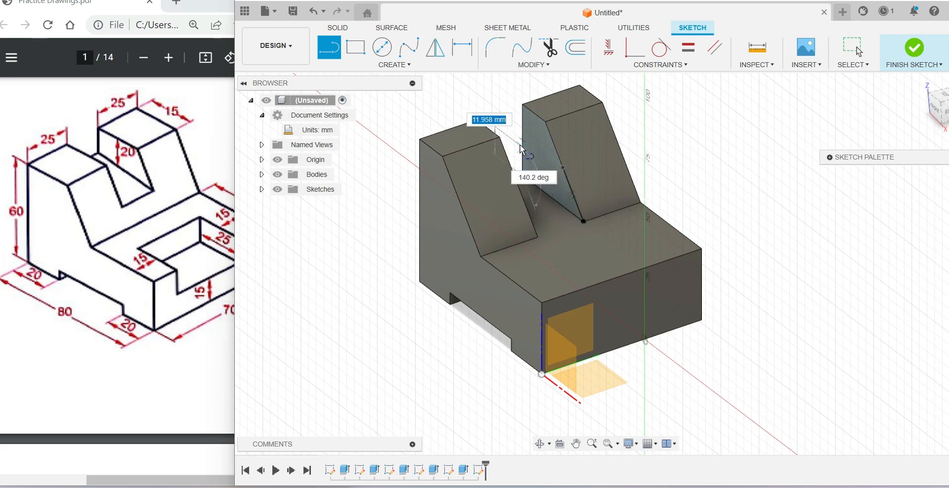
text(10)
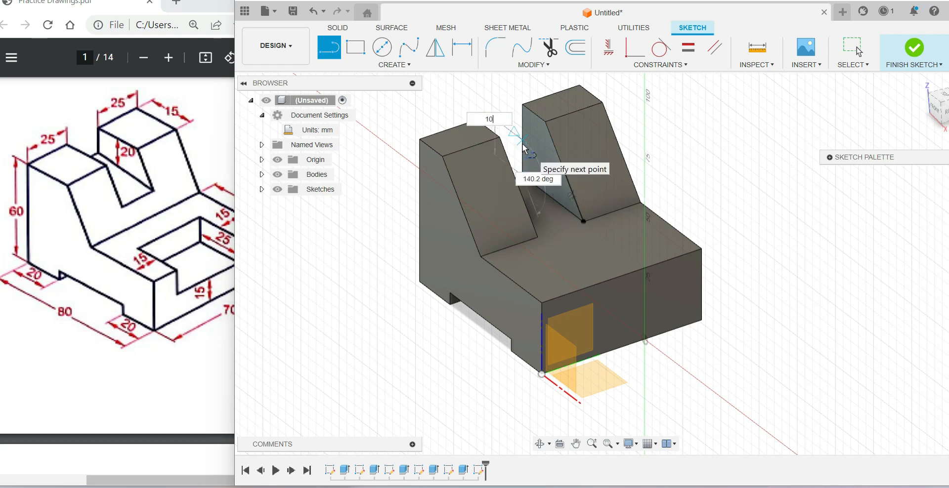
key(Return)
click(598, 208)
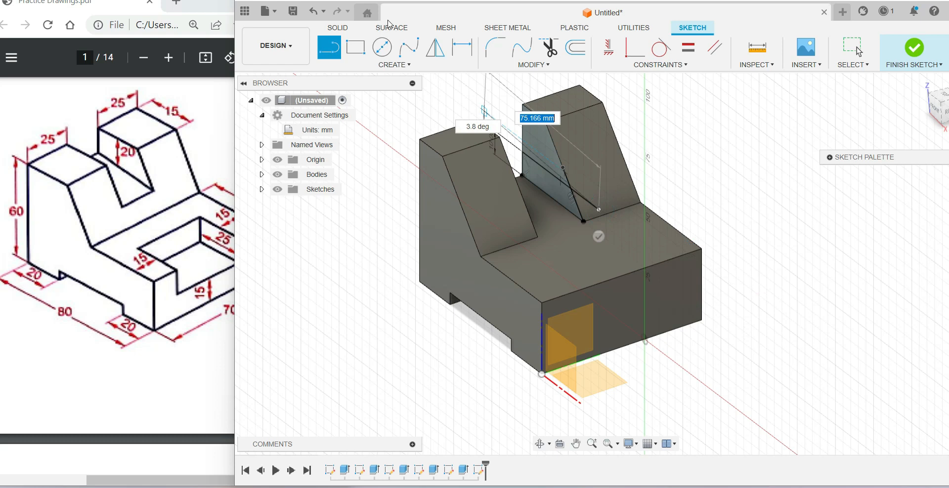
Trim the upper line where it overshoots the upright's face and finish the sketch.
click(554, 52)
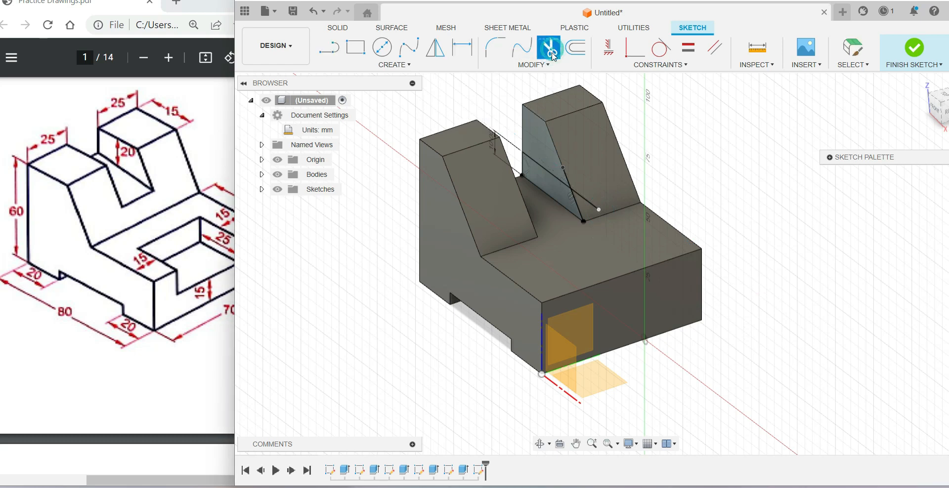
click(567, 181)
click(916, 50)
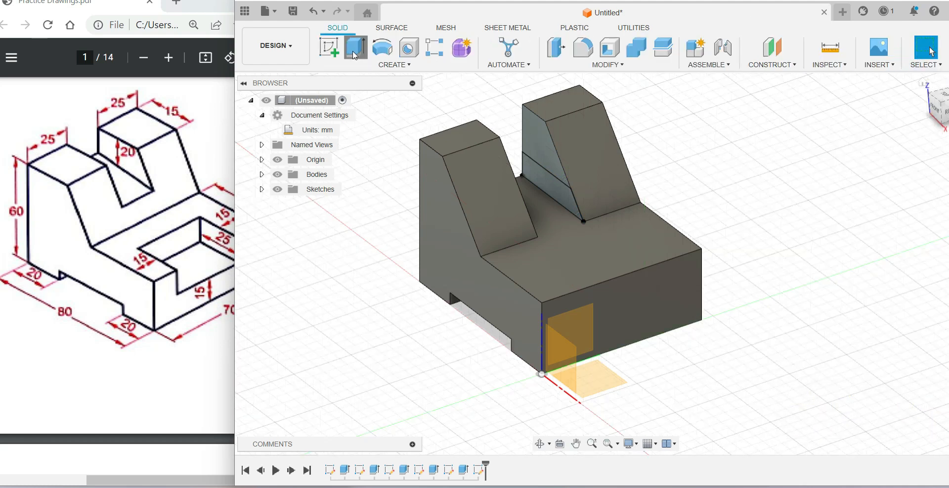
Extrude the low strip profile across the gap to the front upright, bridging the two uprights.
click(355, 48)
click(566, 194)
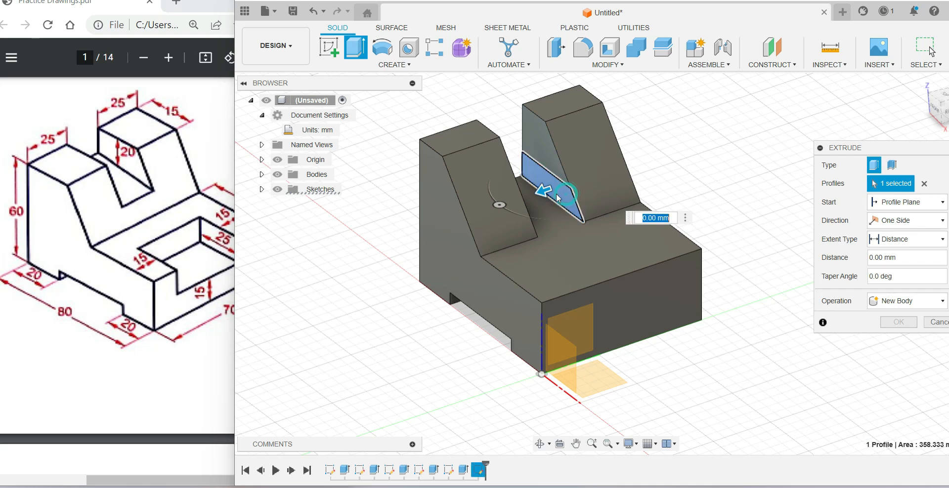
drag(532, 200, 499, 212)
click(899, 322)
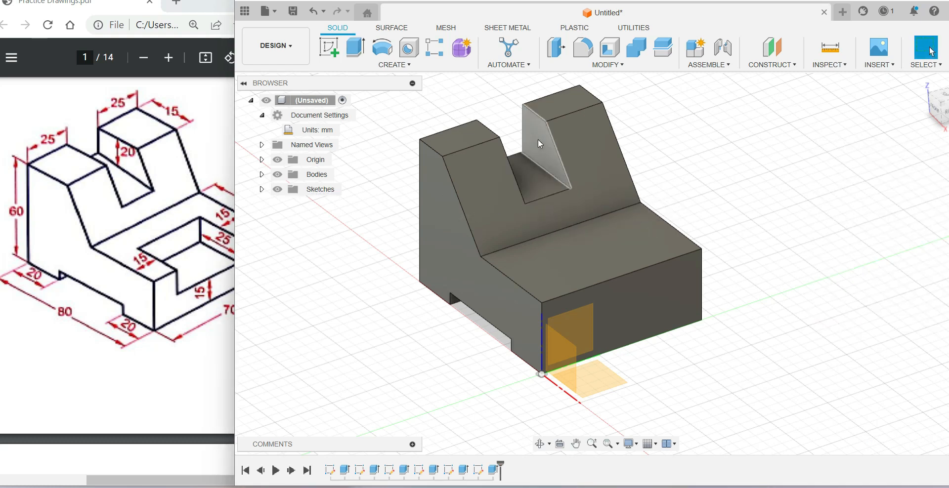
Check the pocket in the drawing, then sketch a rectangle about 33.5 by 15 mm on the block's end face, down from its top edge.
click(197, 247)
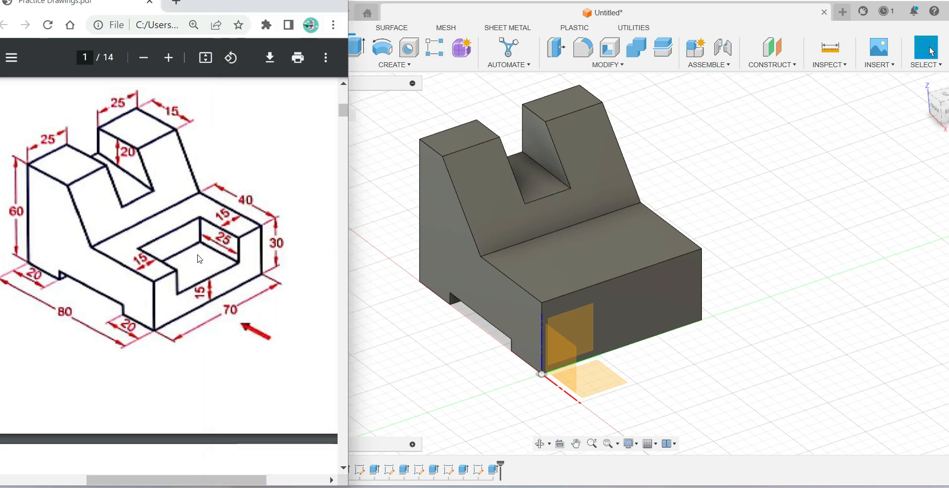
click(587, 250)
click(615, 295)
click(328, 48)
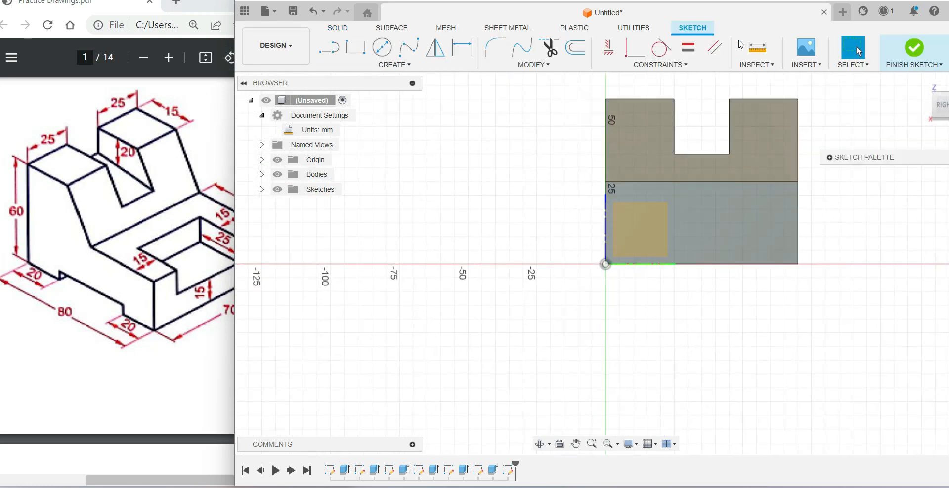
click(355, 47)
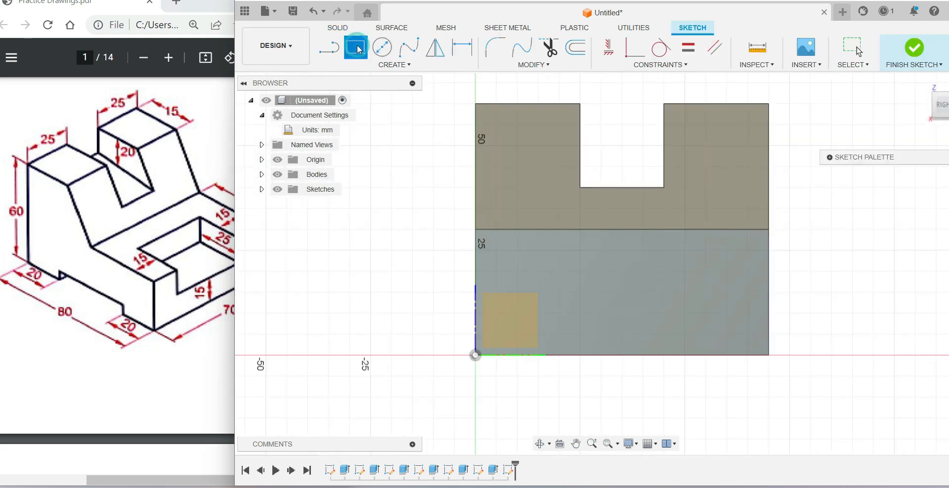
click(565, 229)
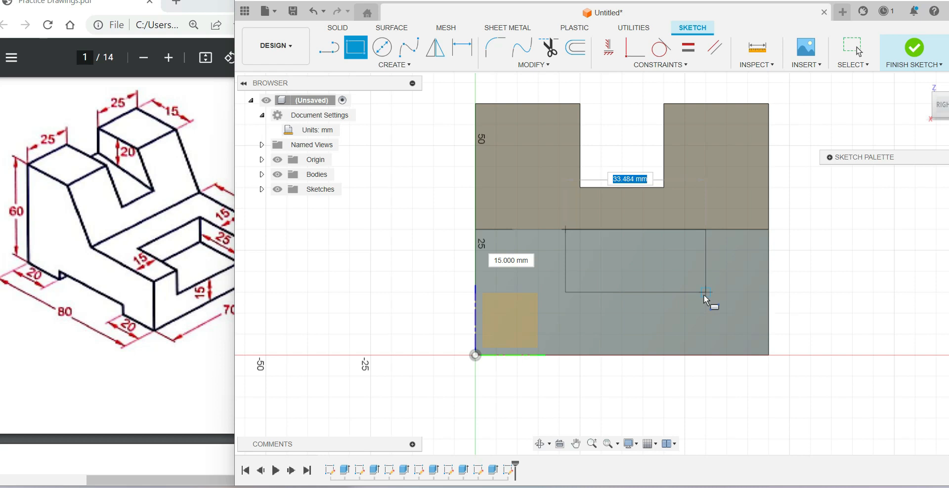
click(705, 294)
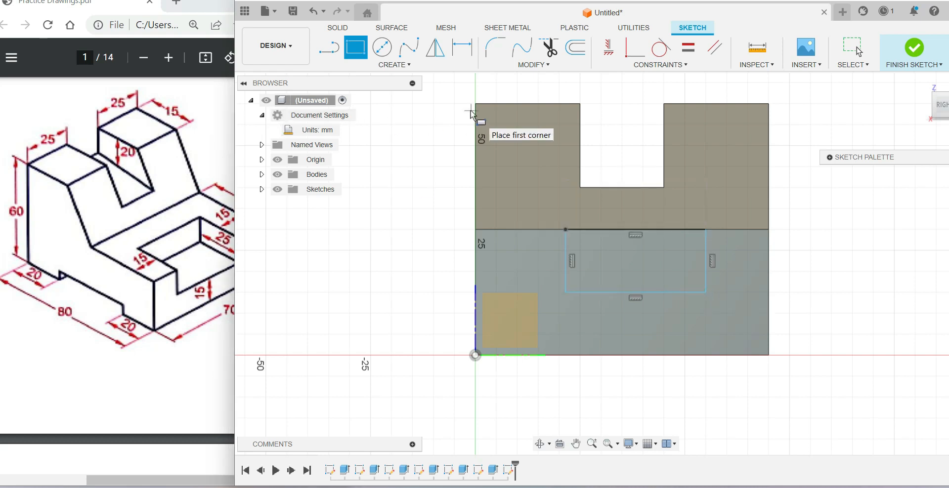
Dimension the pocket rectangle's two vertical sides at 15 mm from the respective side edges of the end face.
click(465, 47)
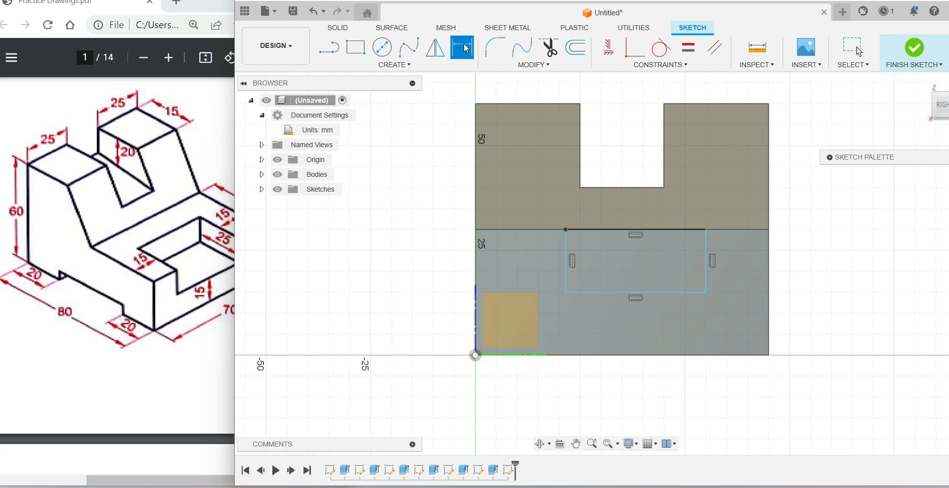
click(566, 262)
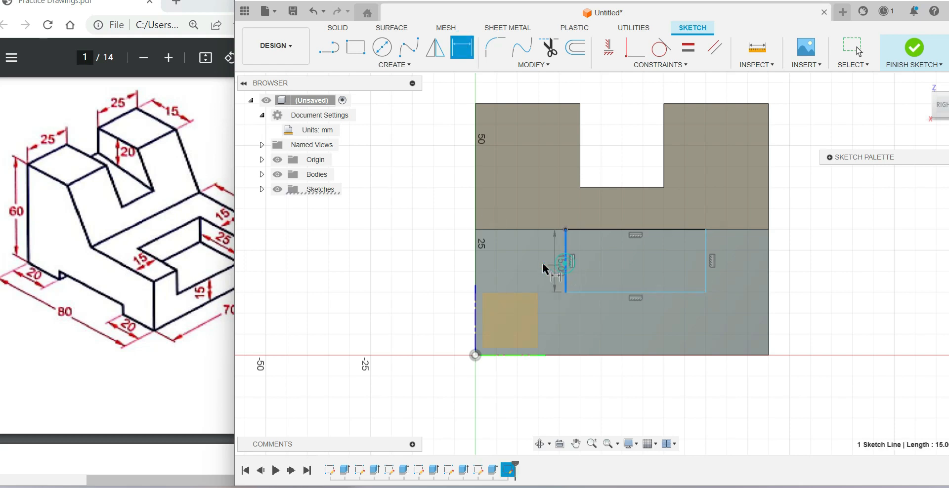
click(477, 260)
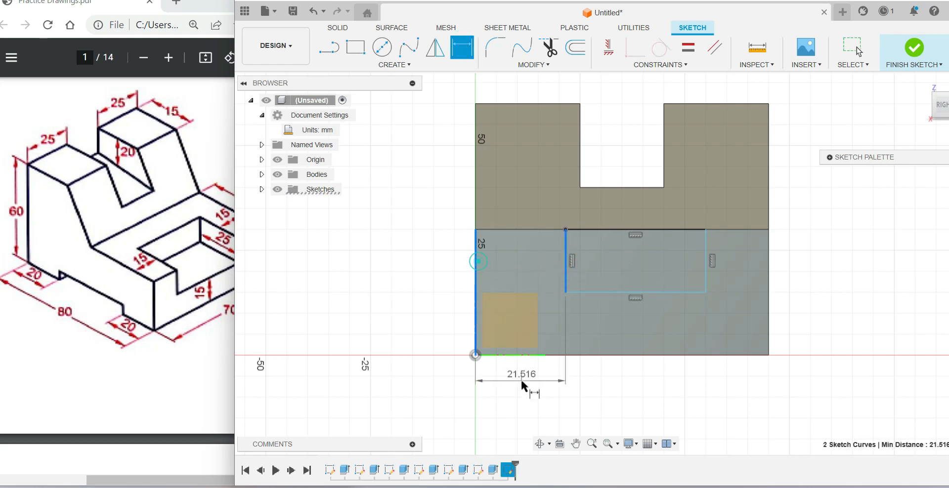
click(524, 403)
text(15)
key(Return)
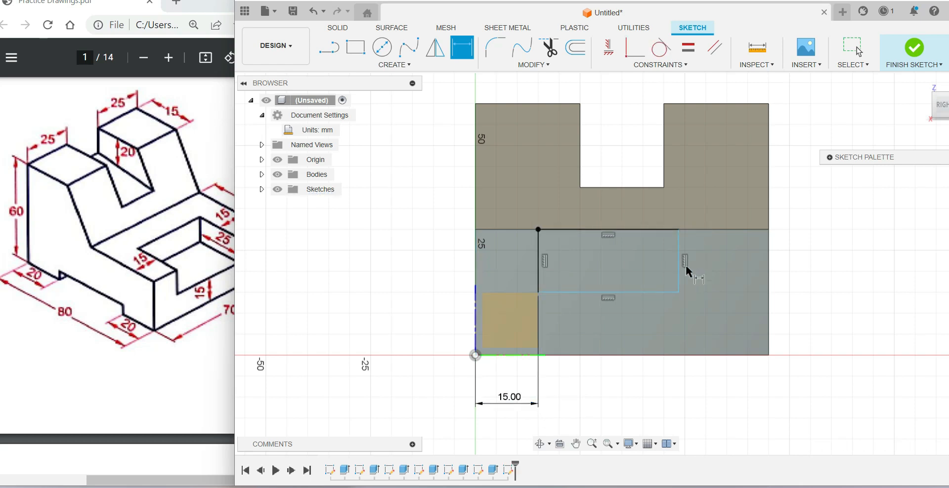
click(677, 280)
click(768, 316)
click(749, 388)
text(15)
key(Return)
Dimension the rectangle's lower edge at 15 mm above the base's bottom edge, finish the sketch and return to the isometric view.
click(622, 293)
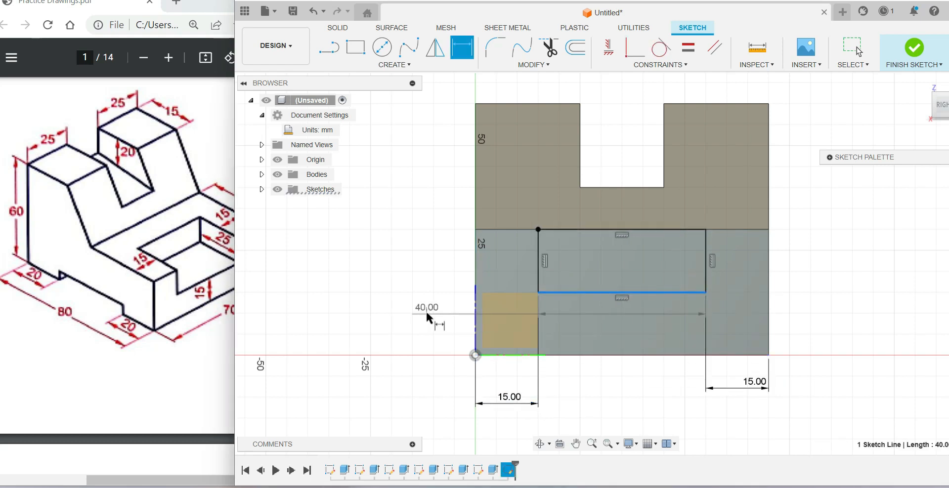
click(494, 355)
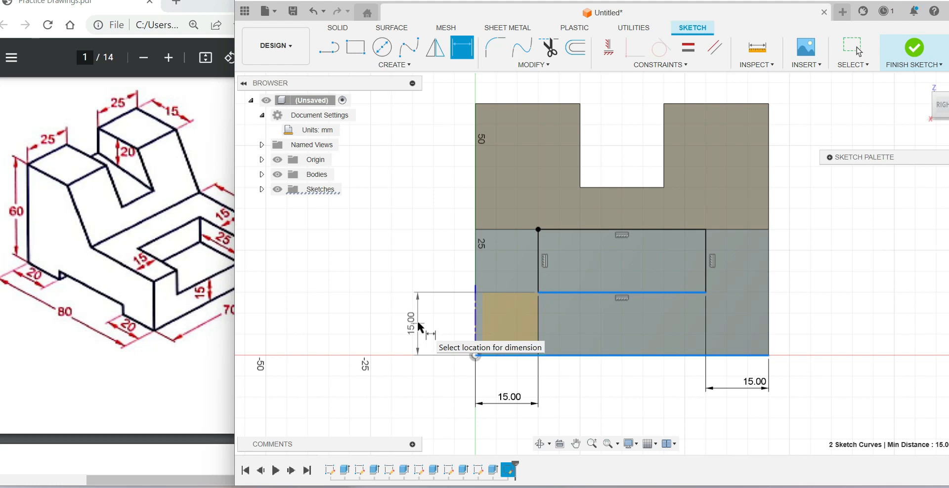
click(420, 326)
key(Return)
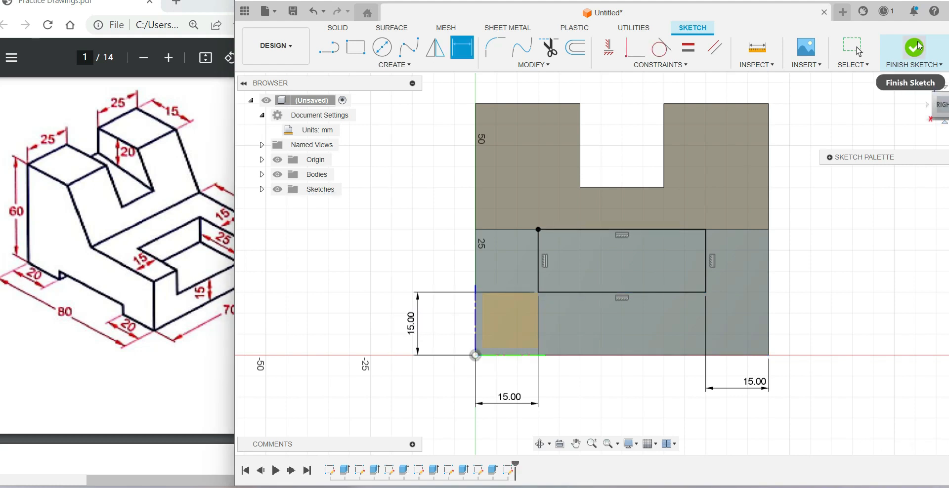
click(919, 50)
click(923, 86)
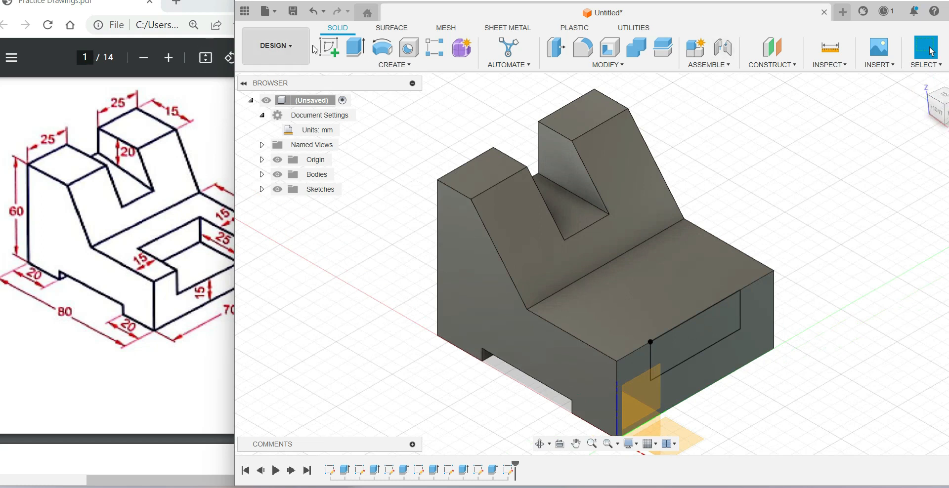
Extrude the rectangle 25 mm into the block as a cut to form the pocket, and compare the model with the PDF drawing.
click(360, 44)
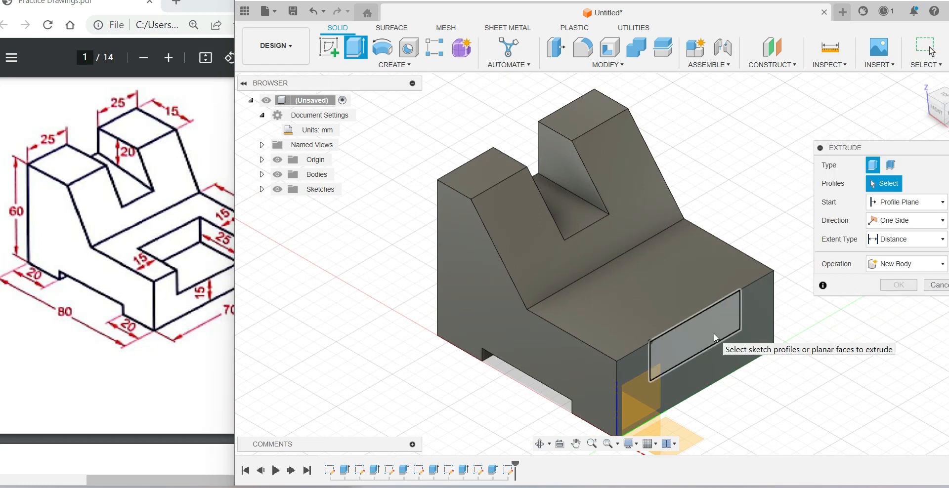
click(714, 337)
drag(713, 338, 653, 305)
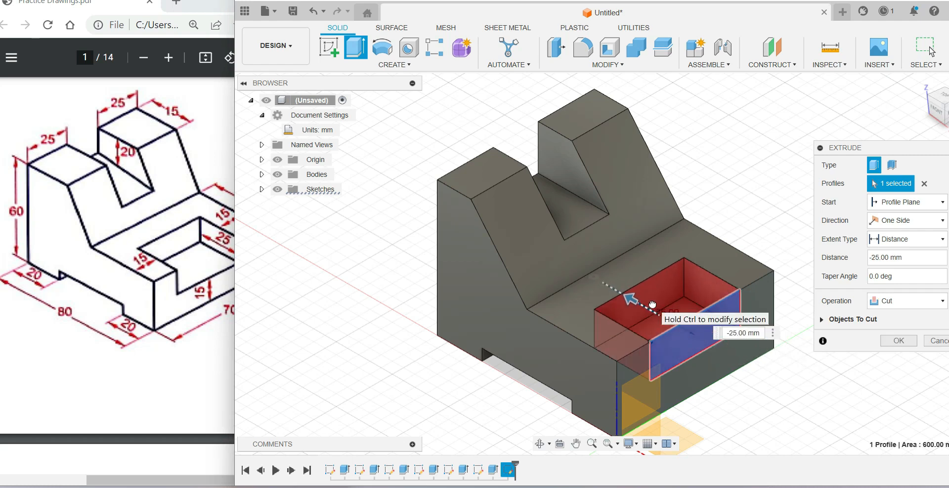
click(736, 336)
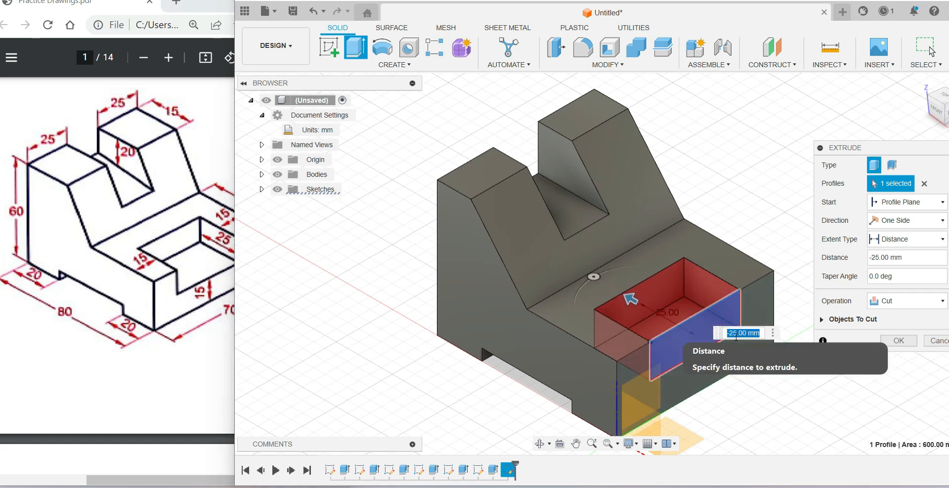
click(892, 344)
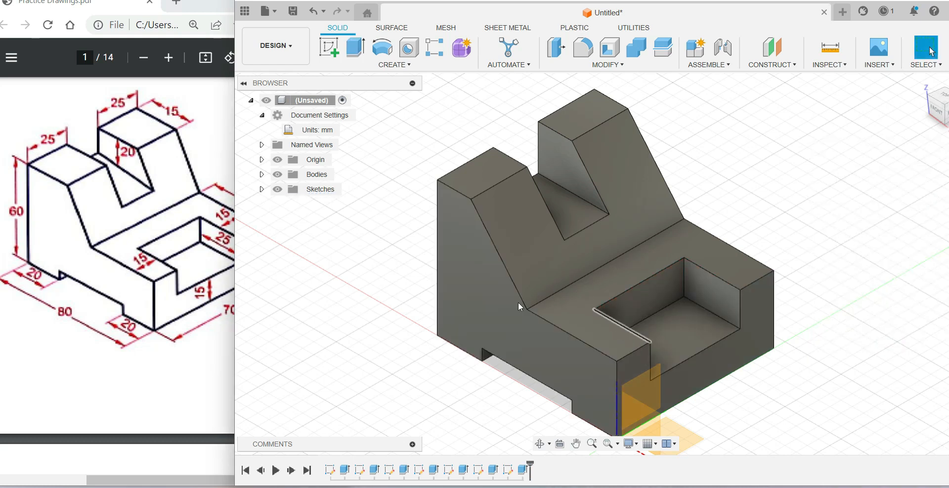
click(99, 309)
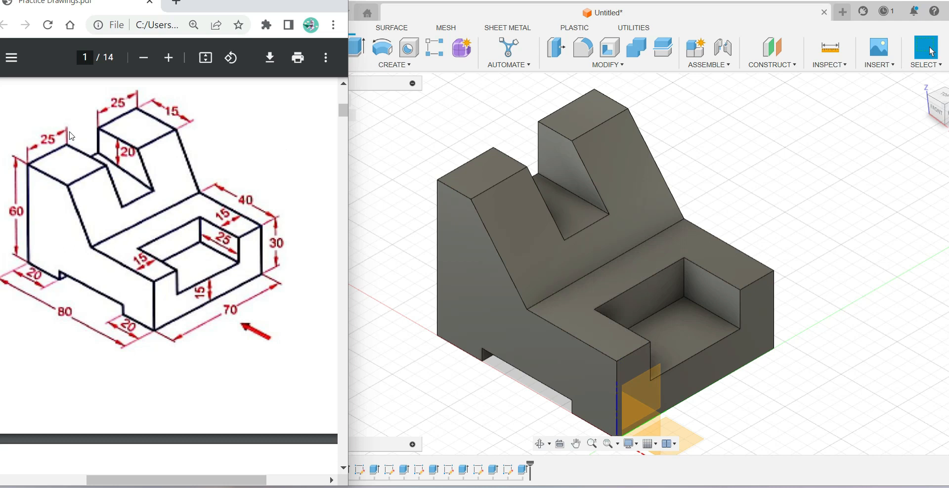
click(144, 157)
click(524, 239)
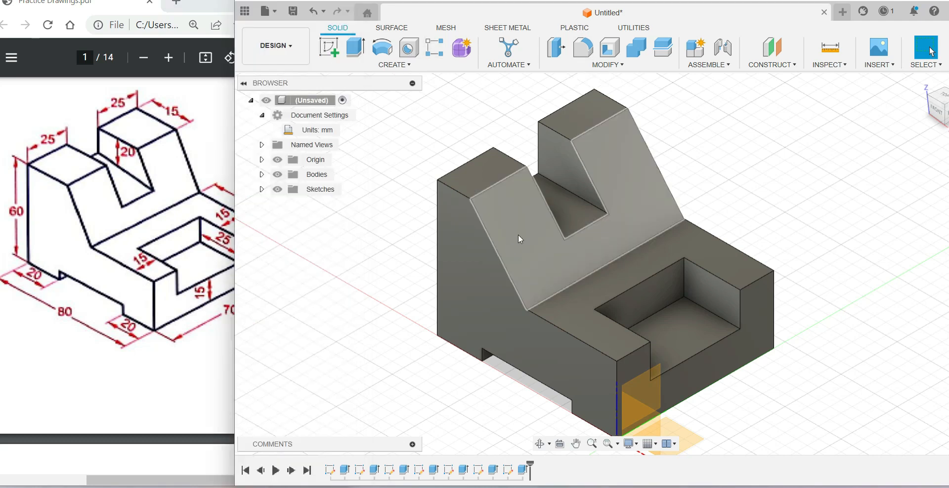
Create a drawing from the design, saving the design as Untitled in Admin Project and using ISO, mm and an A3 sheet.
click(267, 10)
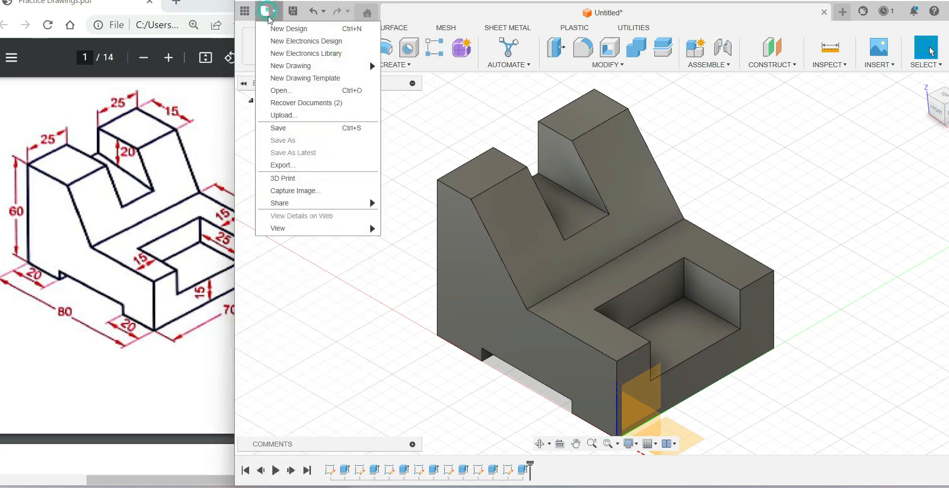
mouse_move(284, 64)
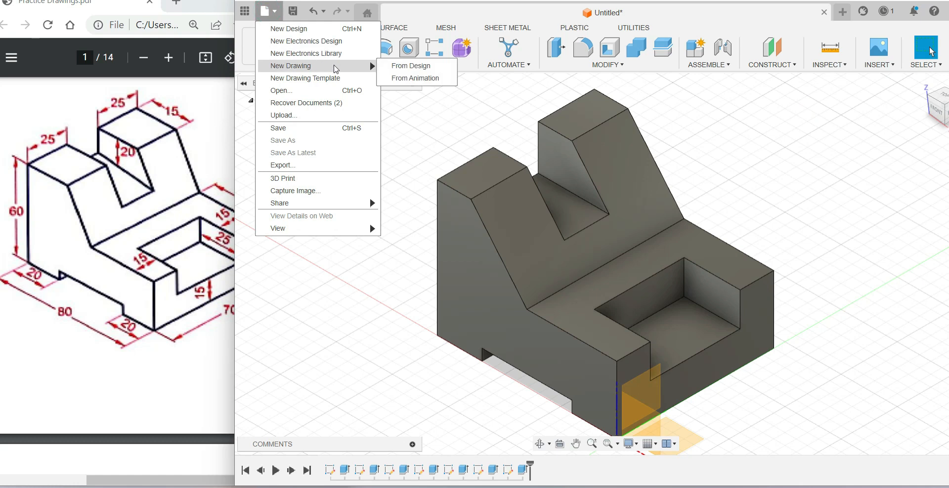
click(407, 66)
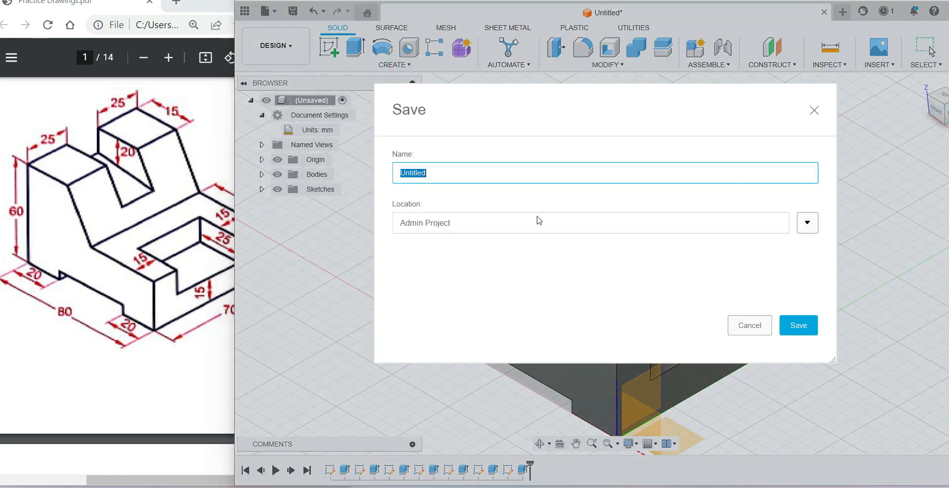
click(806, 330)
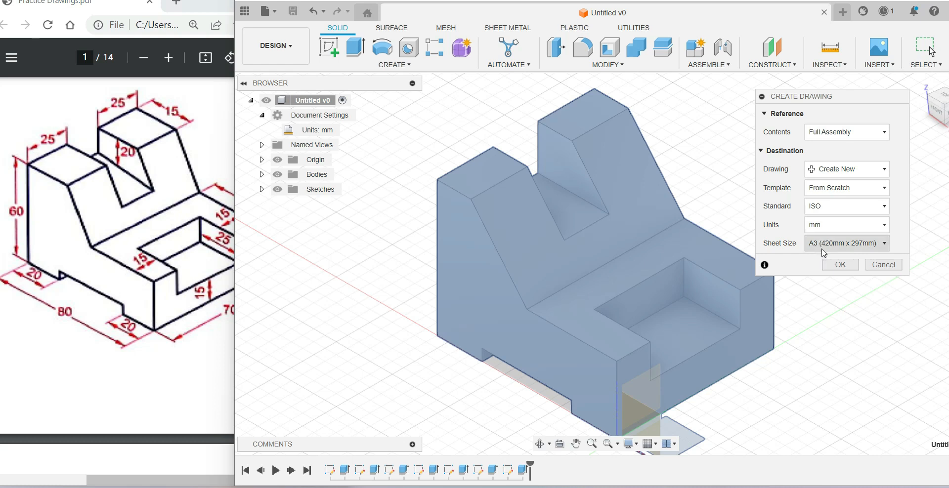
click(839, 265)
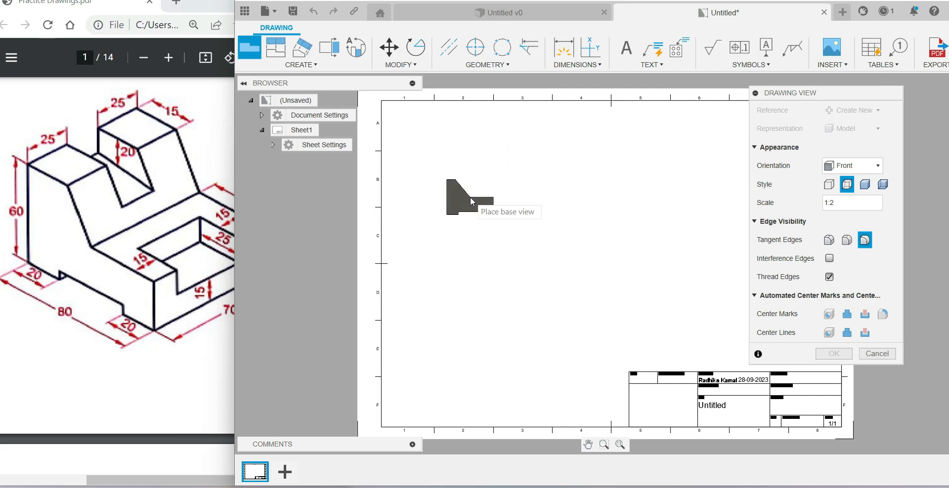
Set the base view's scale to 1:1 and place the front view in the upper-left area of the sheet.
click(849, 206)
key(BackSpace)
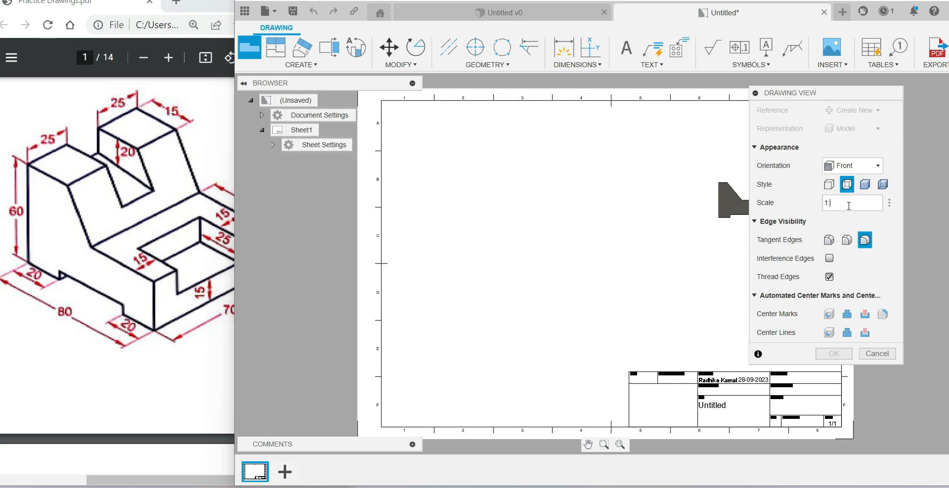
key(Return)
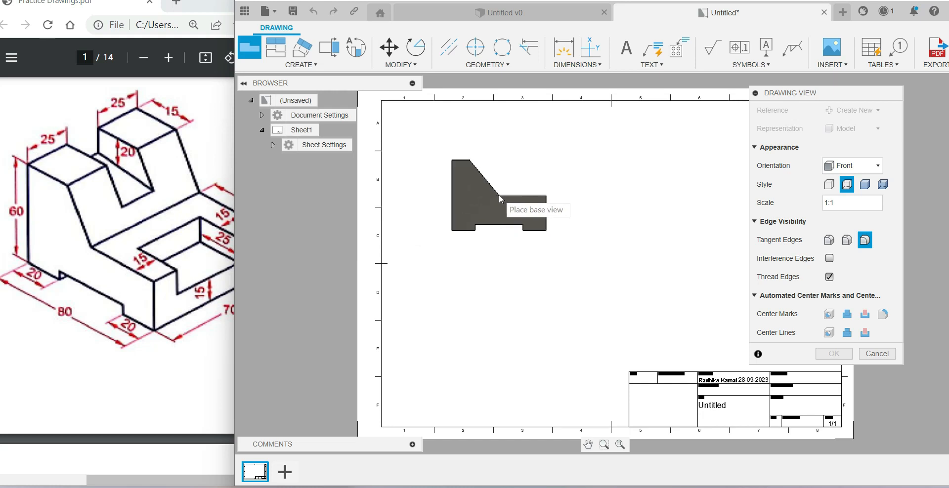
click(500, 191)
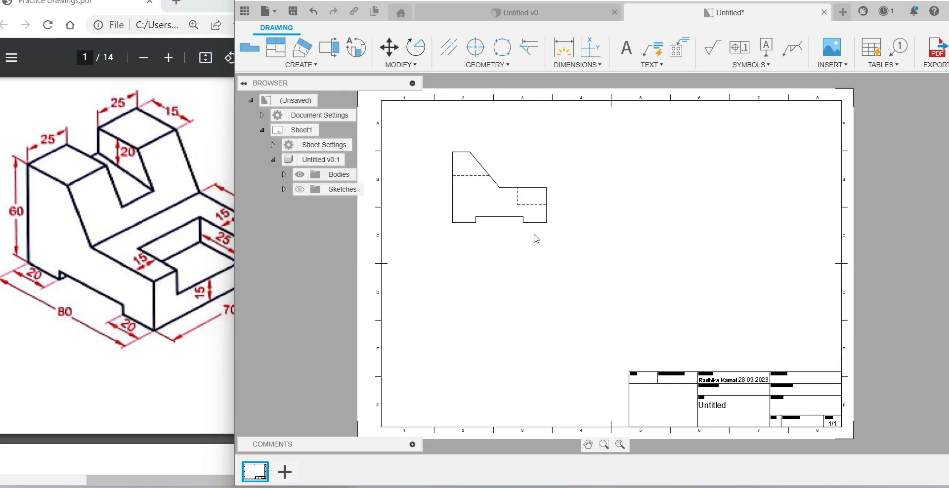
Project the front view into a side view beside it, a top view below it and an isometric view diagonally below.
click(282, 58)
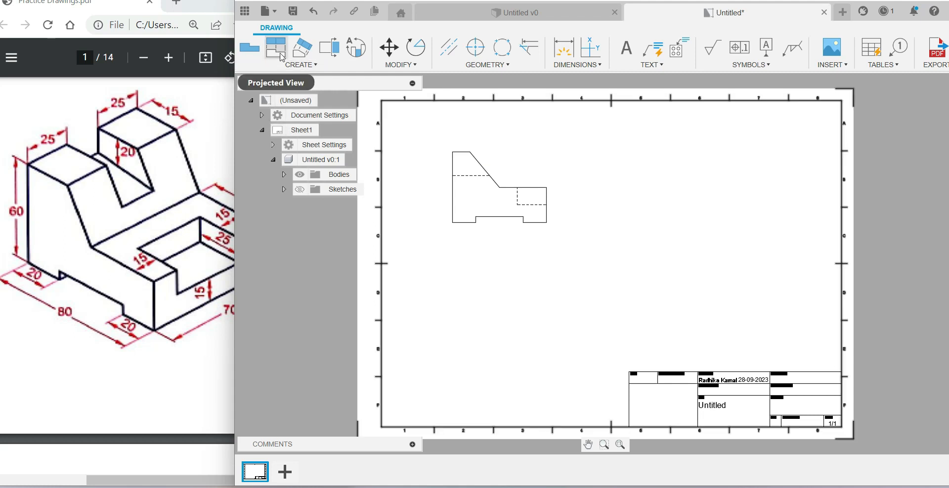
click(509, 201)
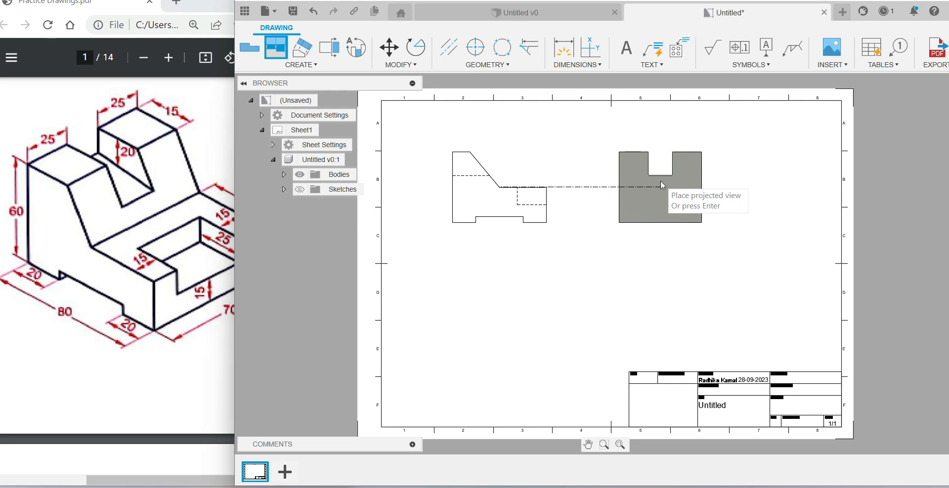
click(671, 182)
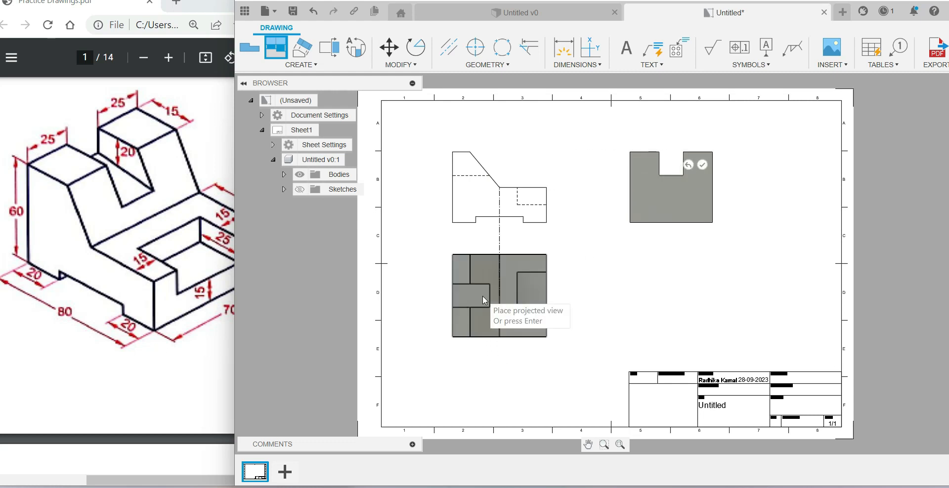
click(479, 301)
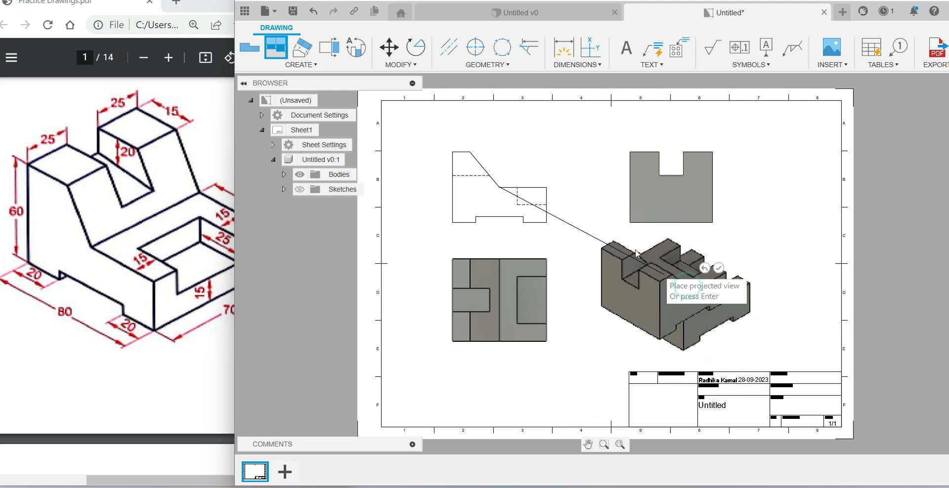
click(684, 321)
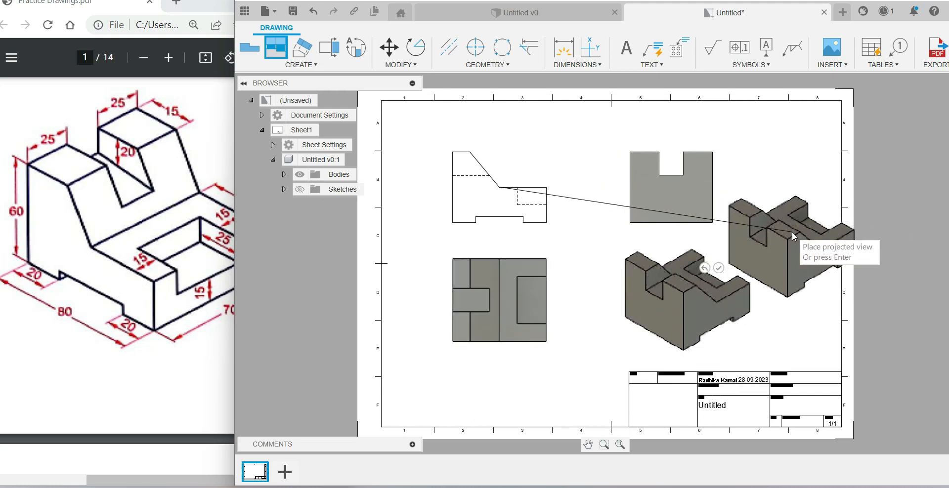
key(Return)
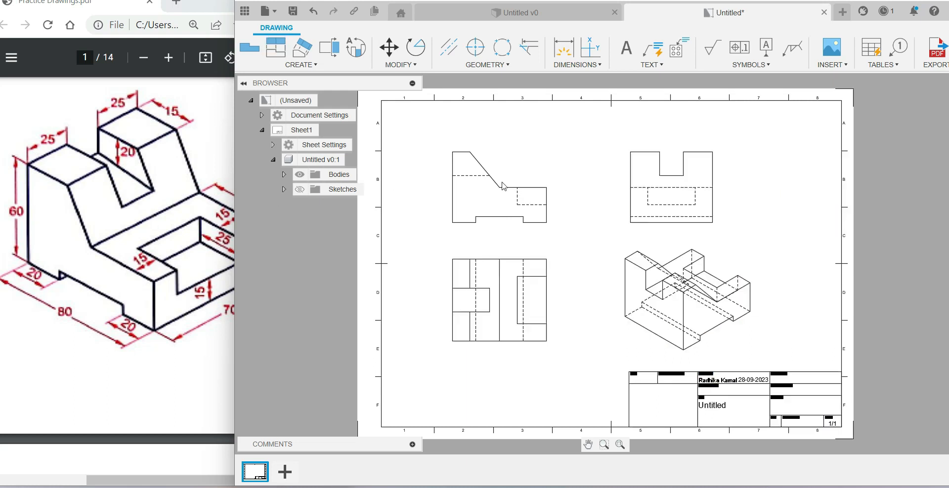
Open the title block's properties, inspect the drawing number and approval attributes, and exit the title block.
click(745, 387)
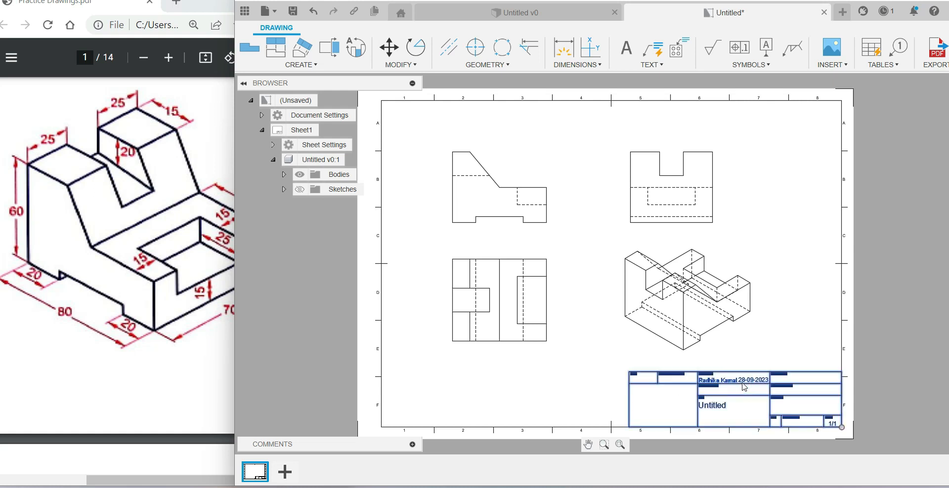
double_click(745, 387)
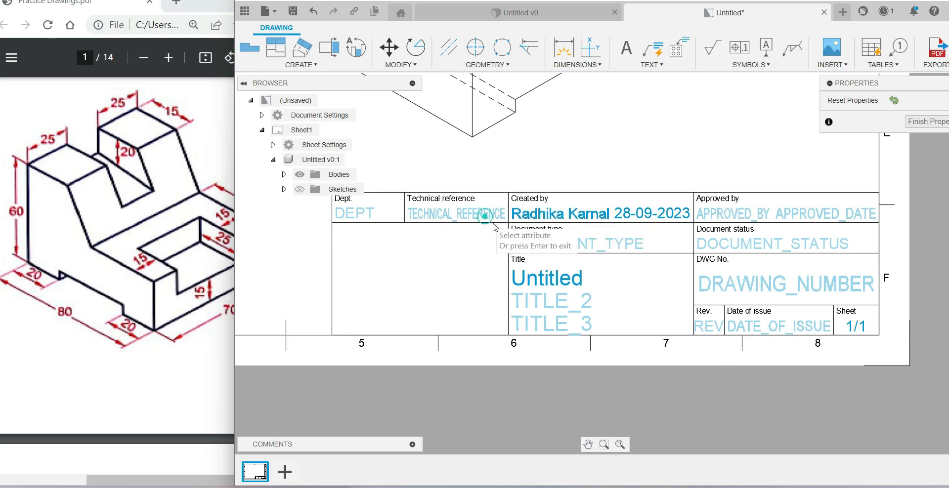
click(776, 282)
click(778, 219)
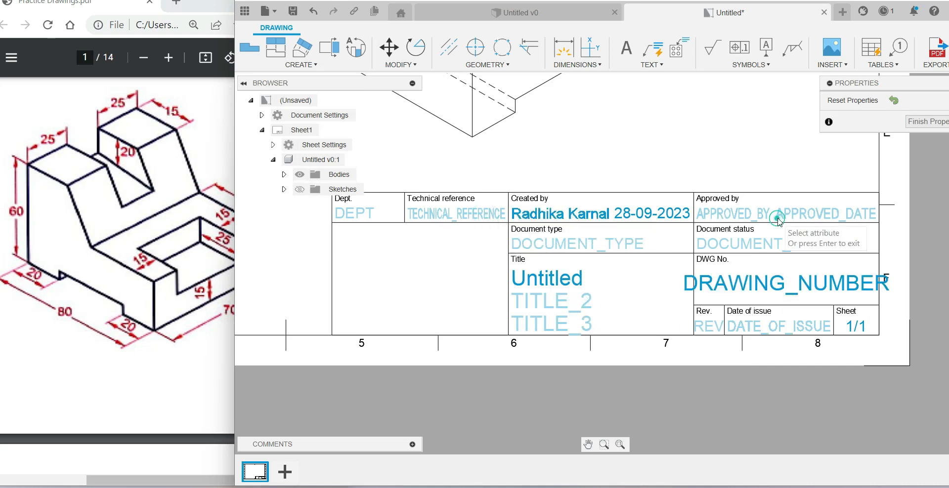
key(Return)
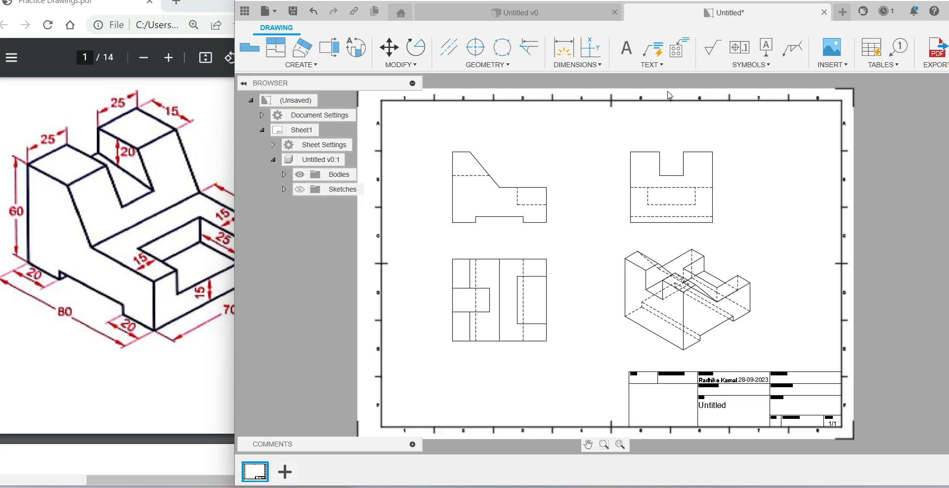
Dimension the front view's overall height beside it and its overall width beneath it.
key(d)
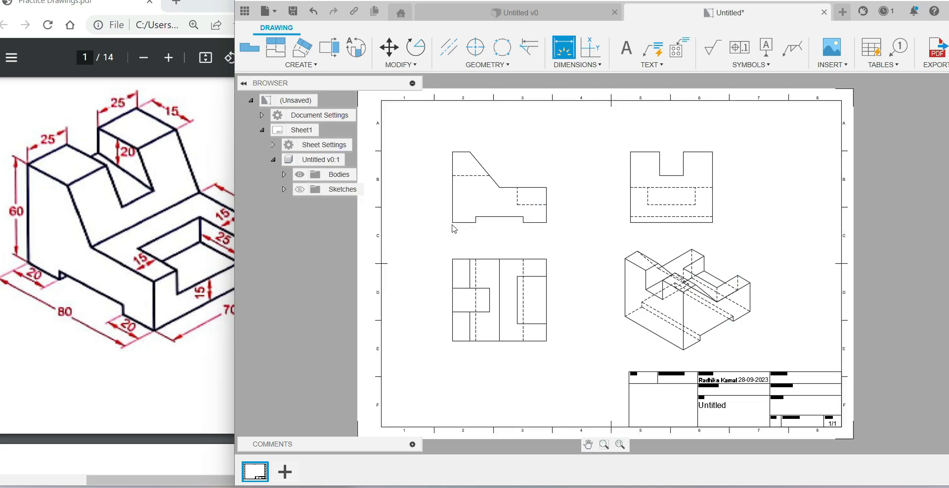
click(452, 222)
click(452, 153)
click(428, 198)
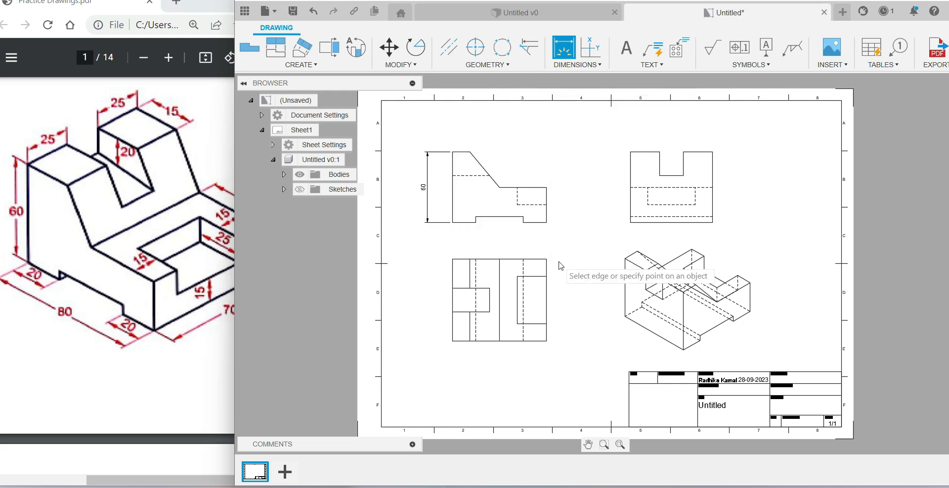
click(452, 222)
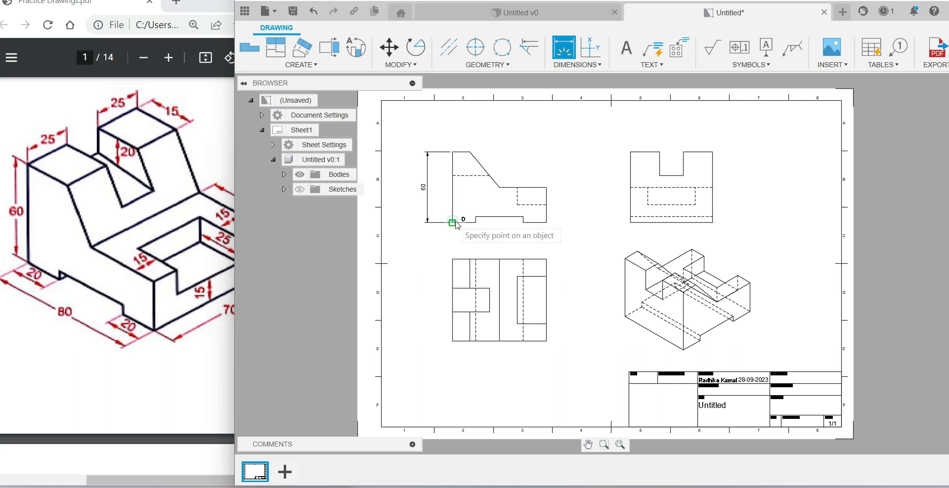
click(546, 223)
click(500, 235)
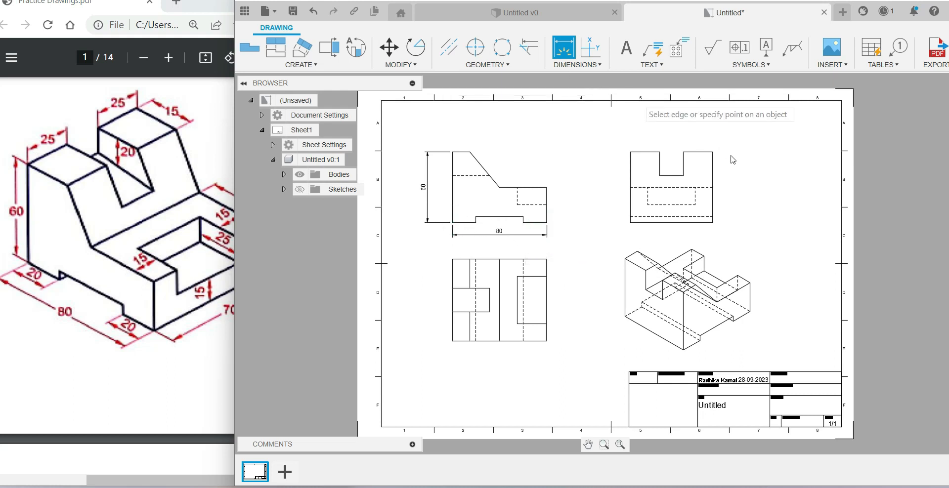
Try an overall height dimension beside the side view, and delete it.
click(713, 153)
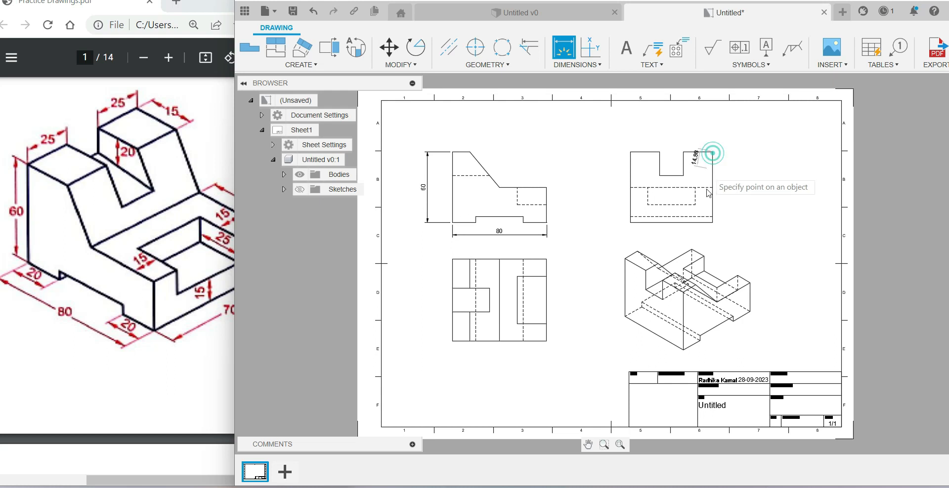
click(713, 223)
click(725, 208)
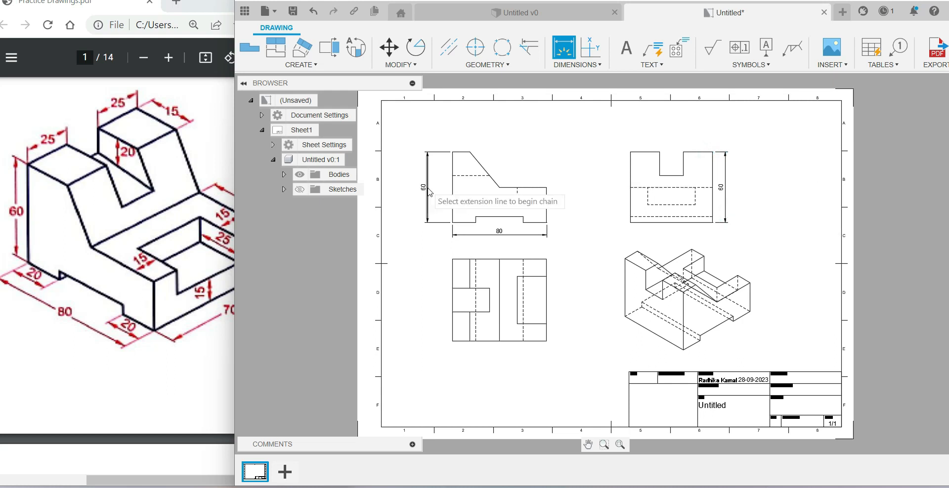
click(722, 187)
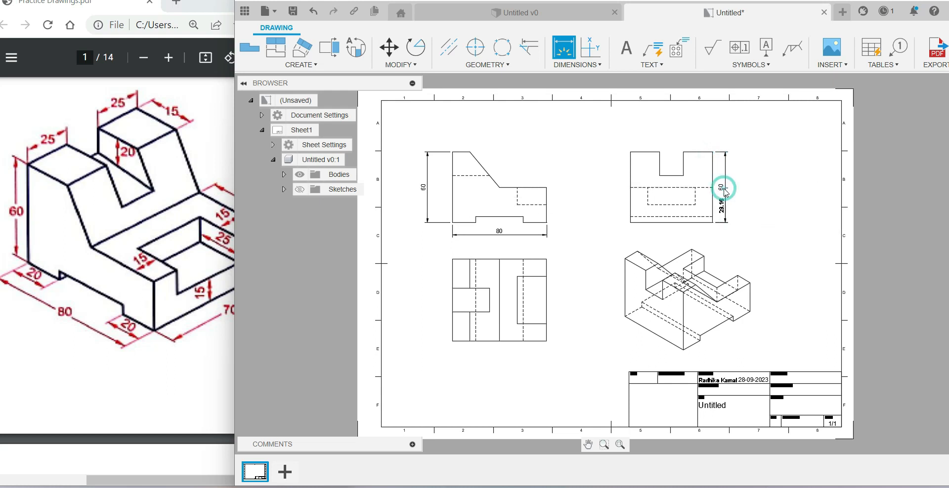
key(Escape)
click(724, 191)
key(Delete)
Dimension the top view's overall depth and the spacing between its two hidden lines for the bottom groove.
click(563, 47)
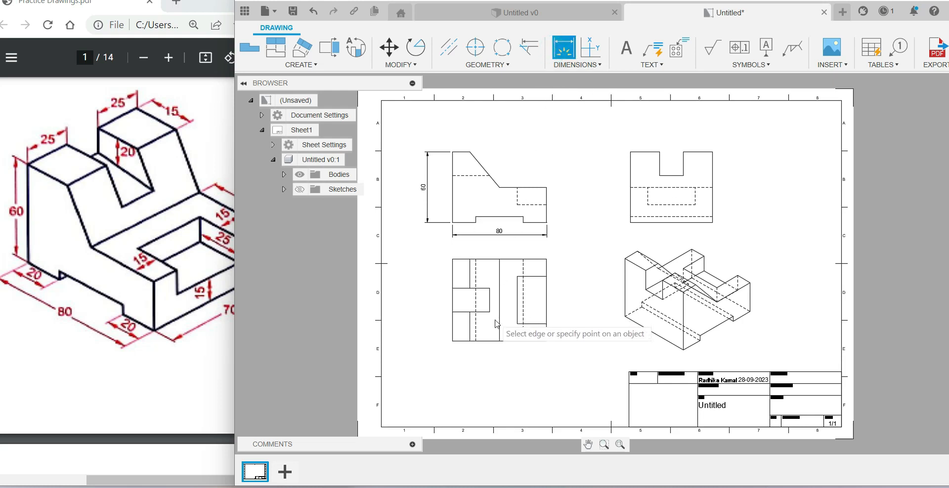
click(452, 302)
click(433, 284)
click(476, 342)
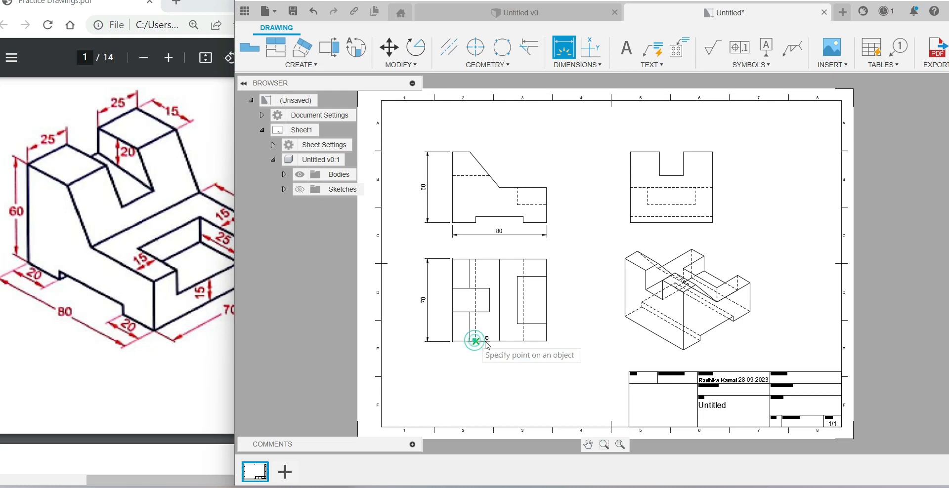
click(523, 342)
click(503, 353)
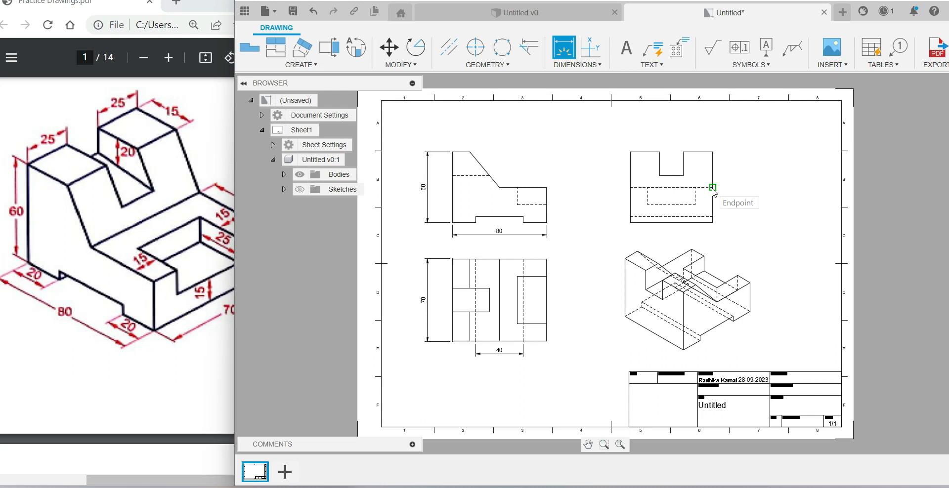
Dimension the side view's lower step height beside the view and its upper slot width above it.
click(712, 222)
click(726, 205)
click(660, 153)
click(683, 152)
click(684, 140)
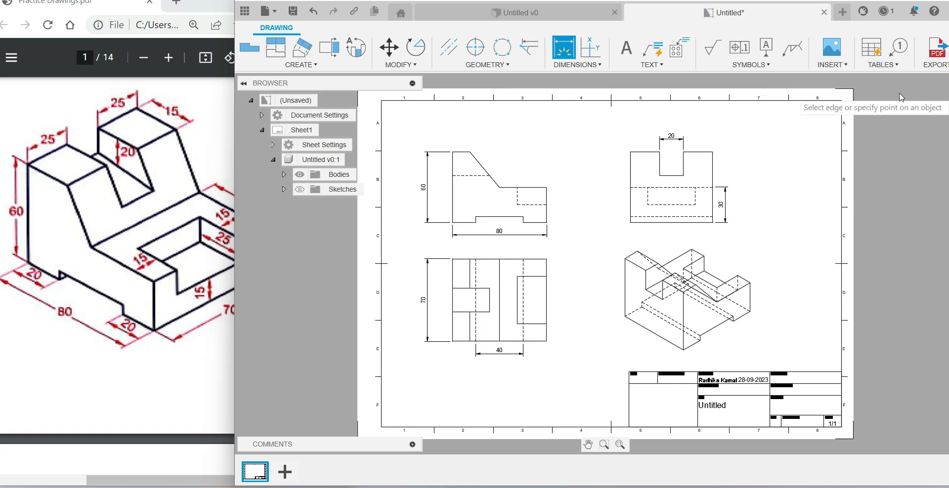
Export all sheets as a PDF with Open PDF enabled, and browse for the save folder on the computer.
click(936, 58)
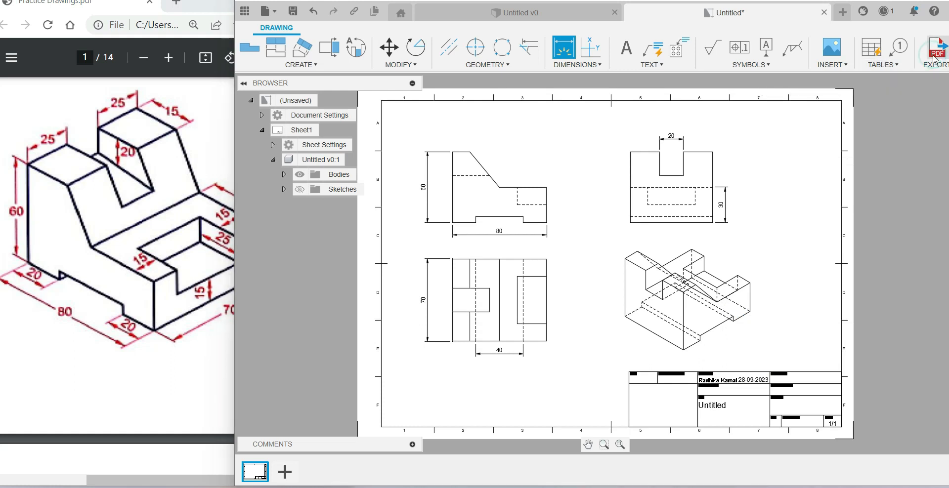
click(879, 119)
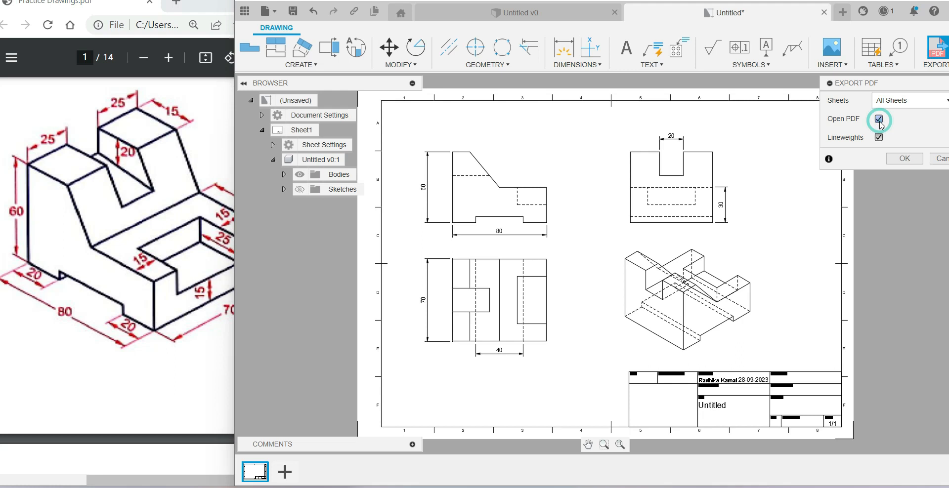
click(905, 159)
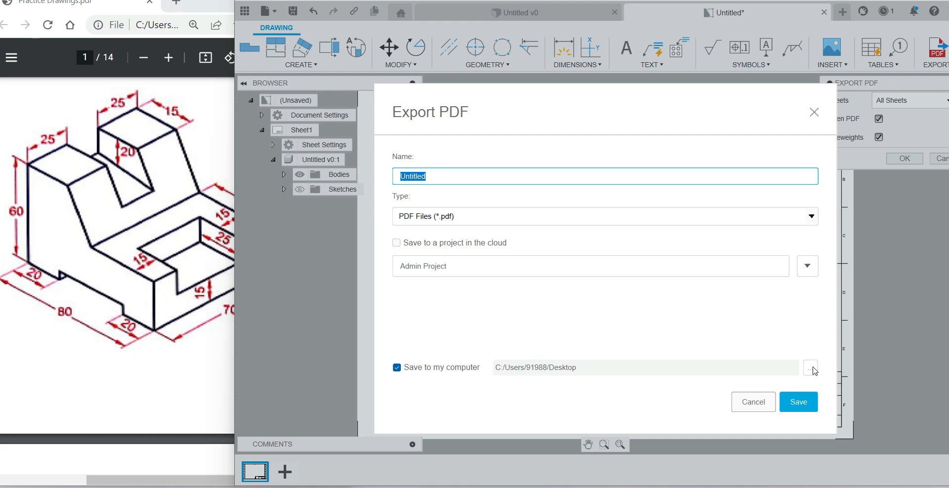
click(813, 369)
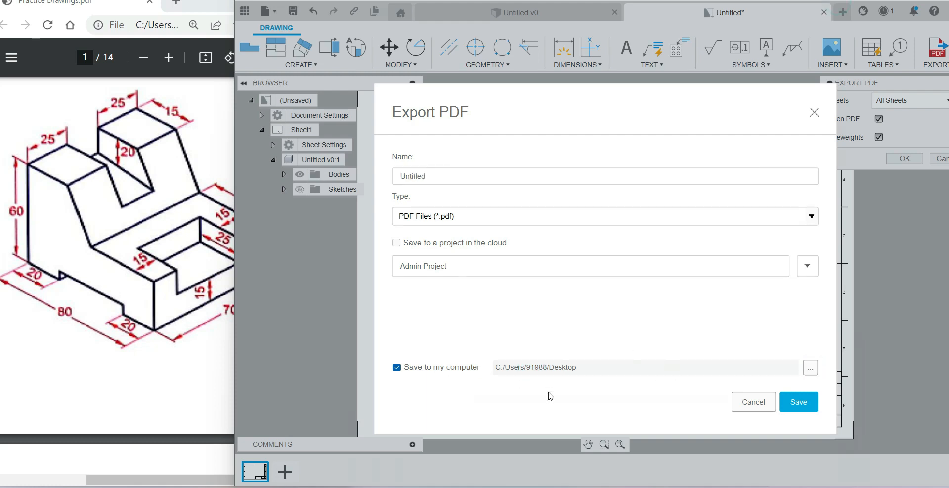